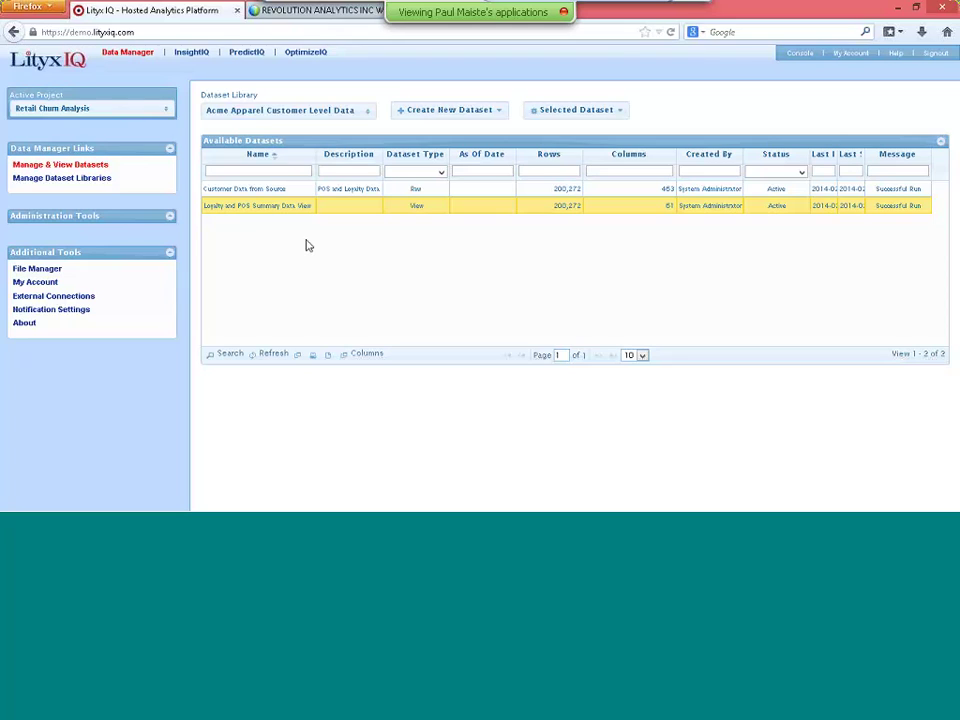
left_click(603, 114)
left_click(582, 188)
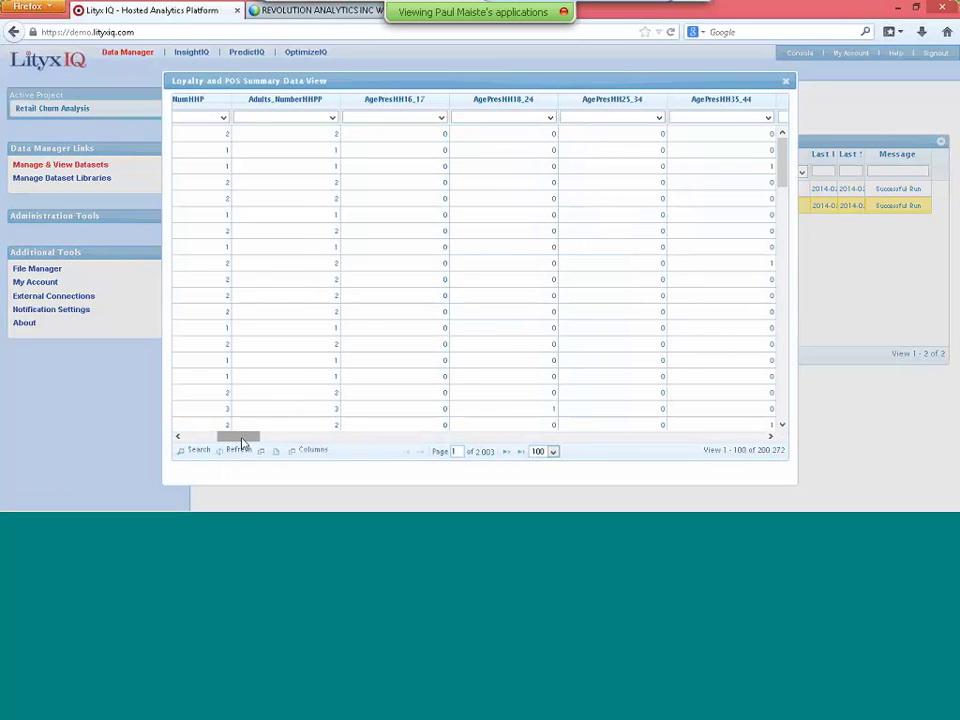
left_click_drag(241, 443, 262, 443)
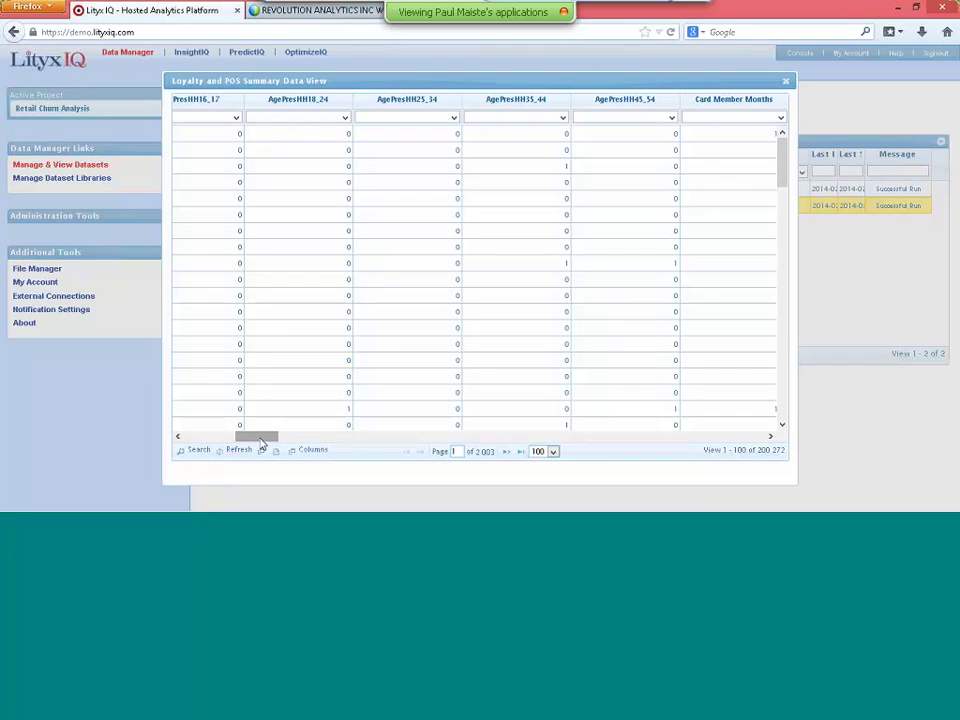
left_click_drag(261, 443, 228, 443)
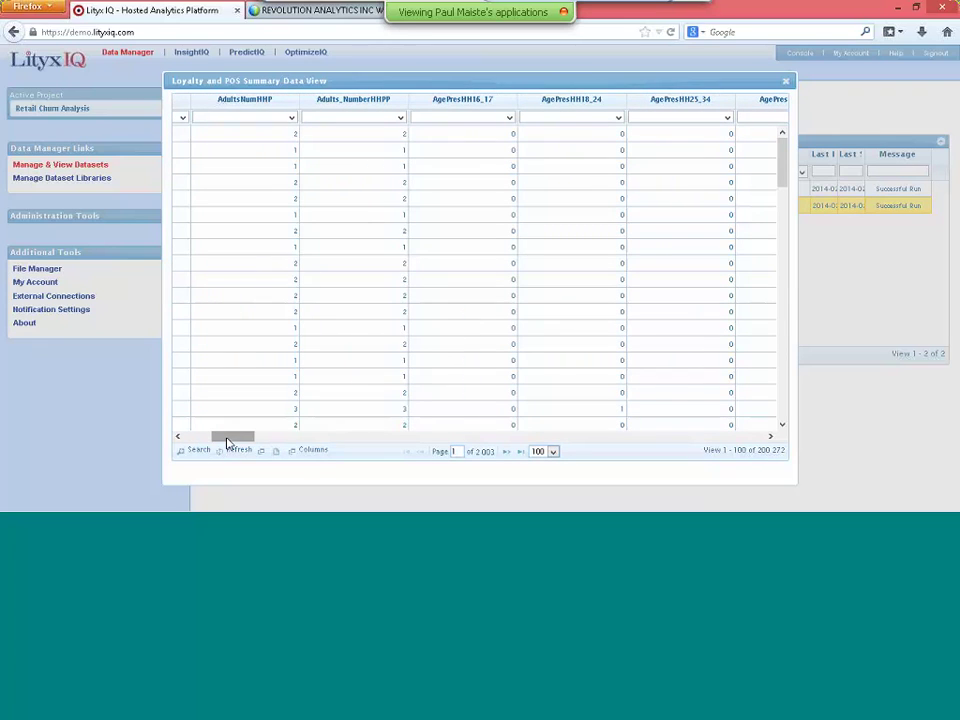
left_click_drag(228, 443, 746, 440)
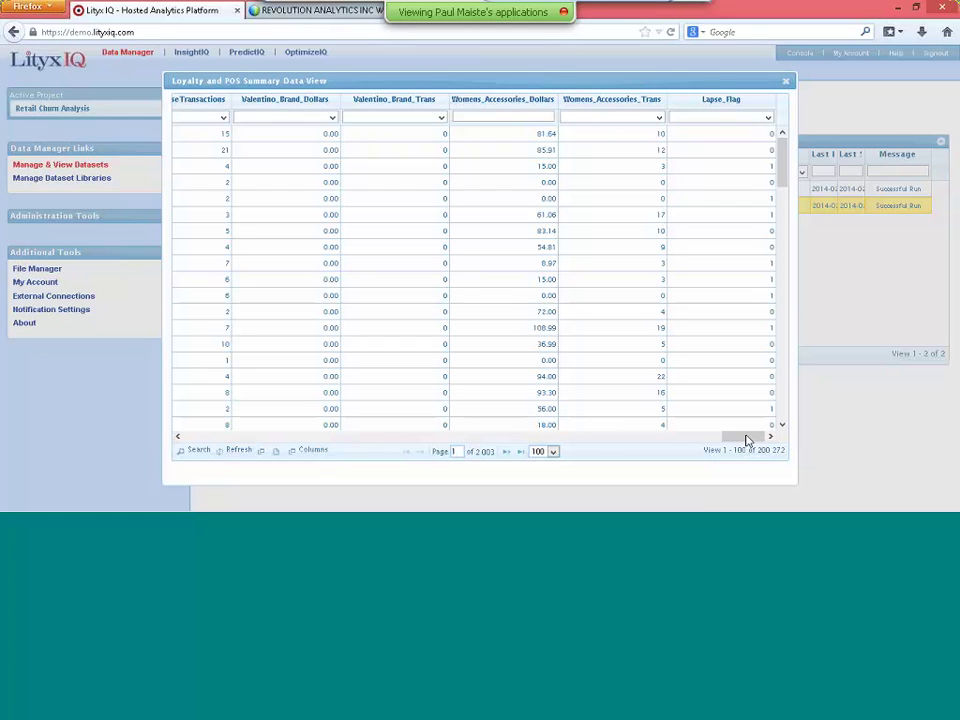
left_click(786, 82)
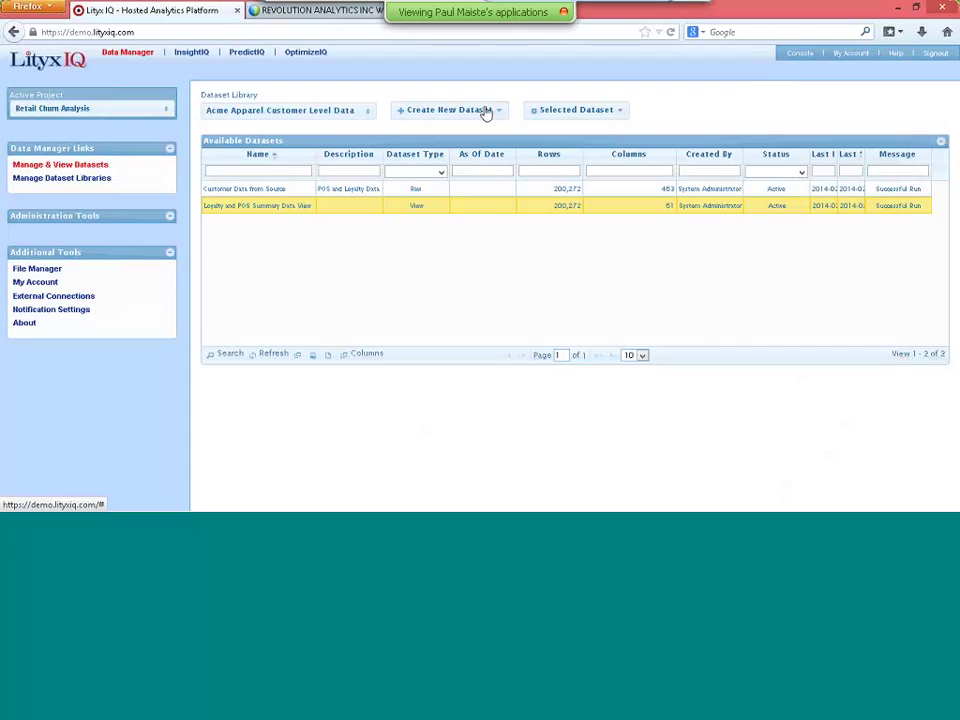
Open the PredictIQ library of Predict 150 Days Lapse and Retention Risk Model, reviewing new model types
left_click(247, 55)
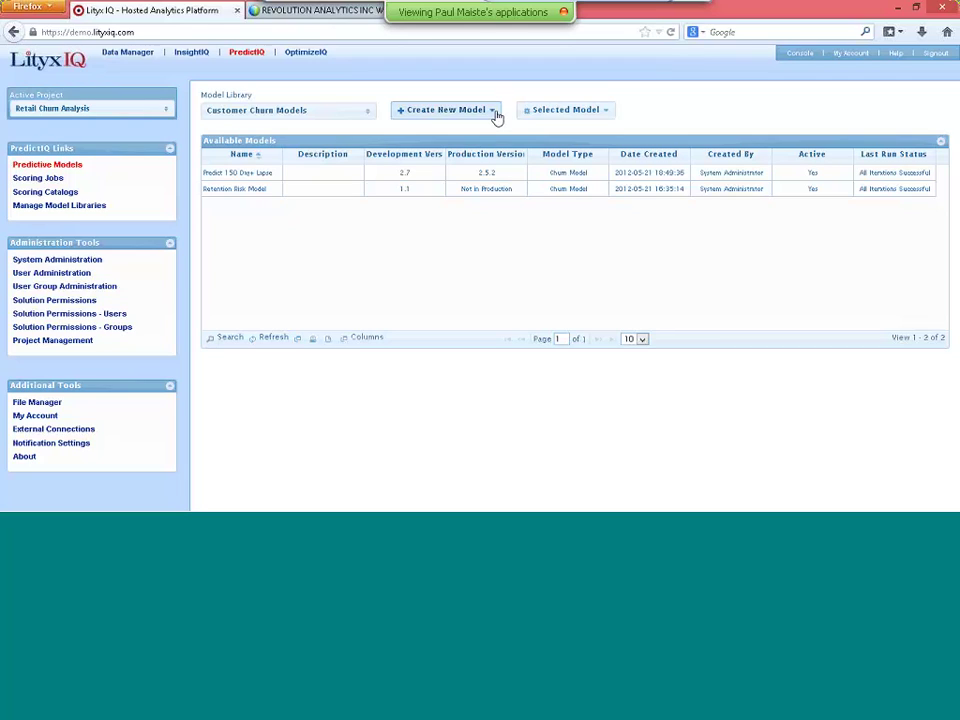
left_click(494, 111)
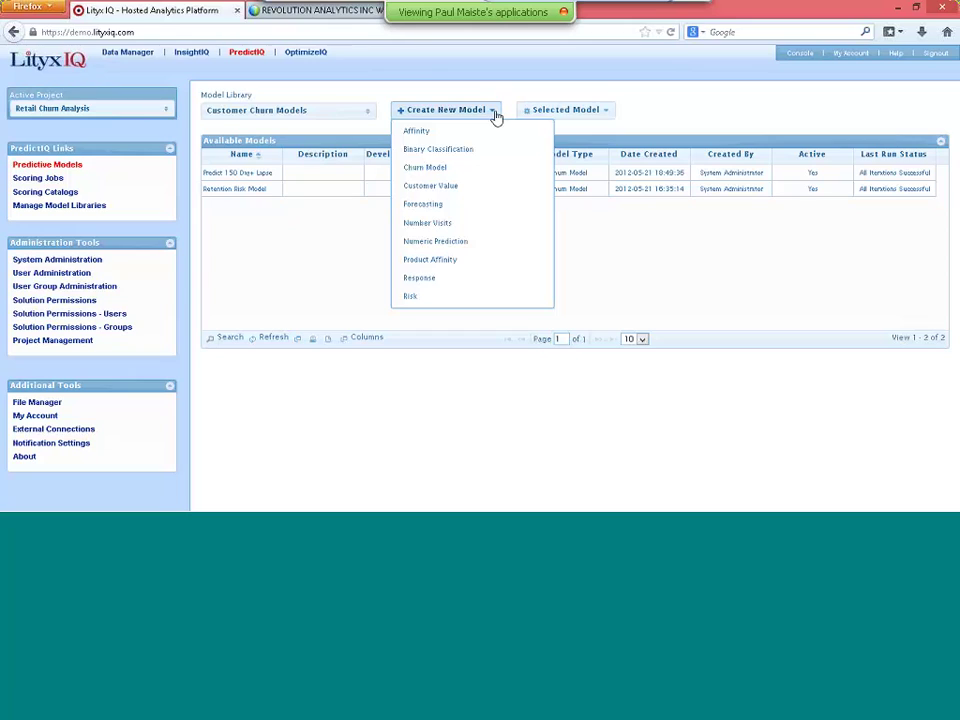
left_click(478, 92)
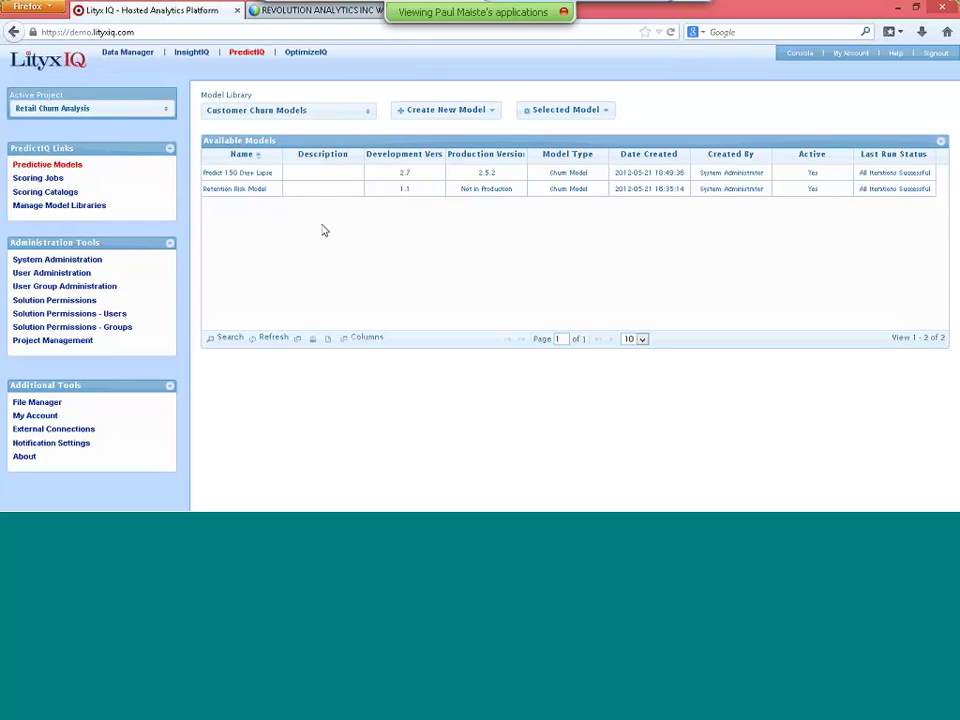
Select the Predict 150 Day Lapse model and bring up its Selected Model actions
left_click(360, 117)
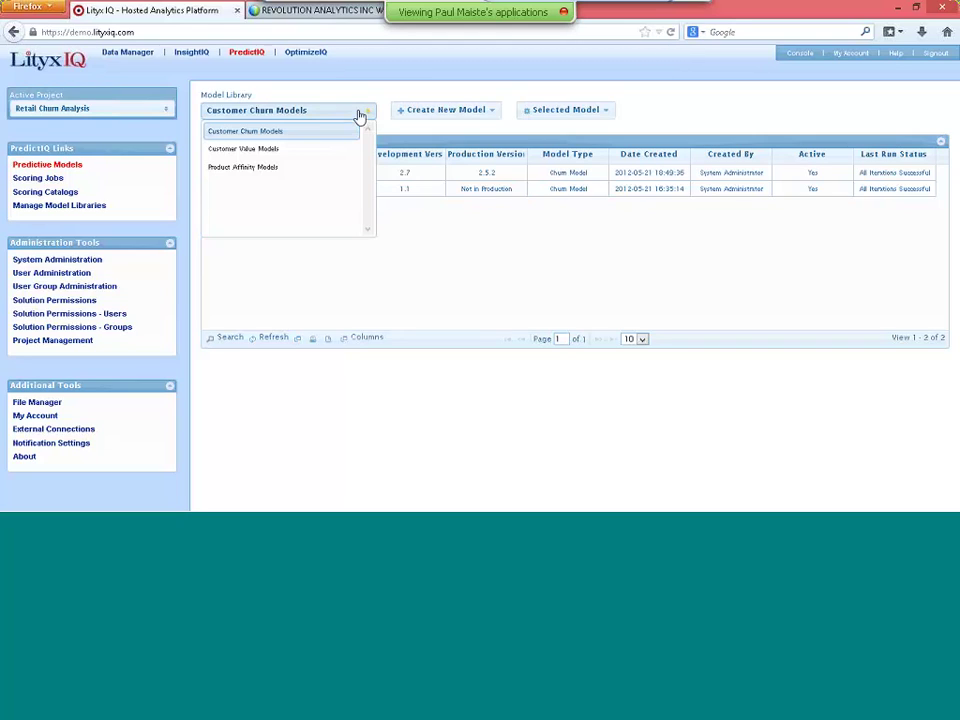
left_click(360, 112)
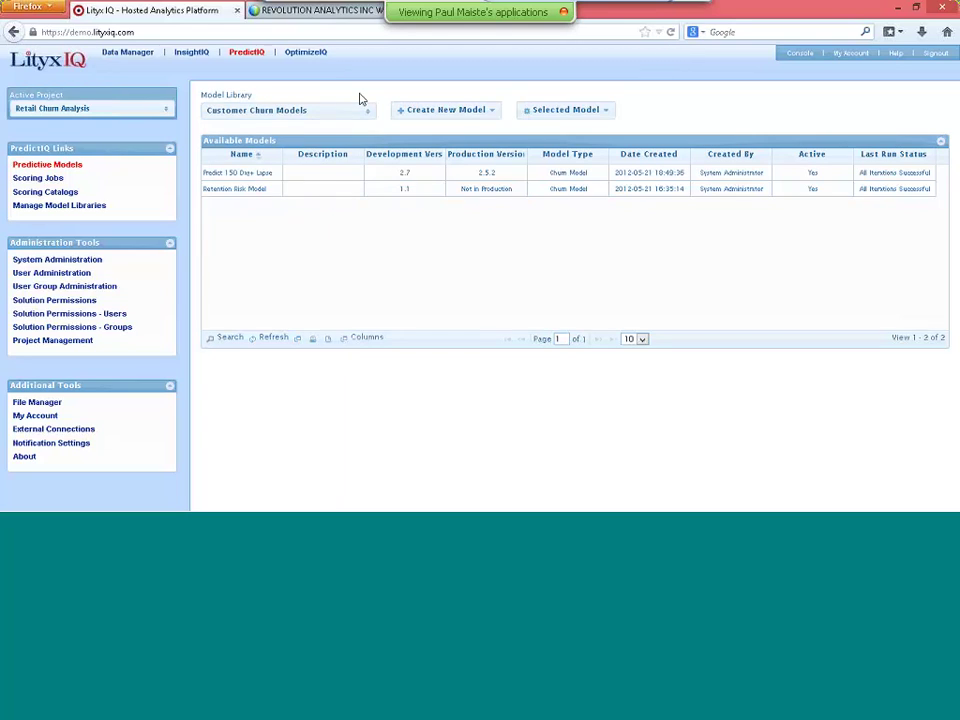
left_click(296, 176)
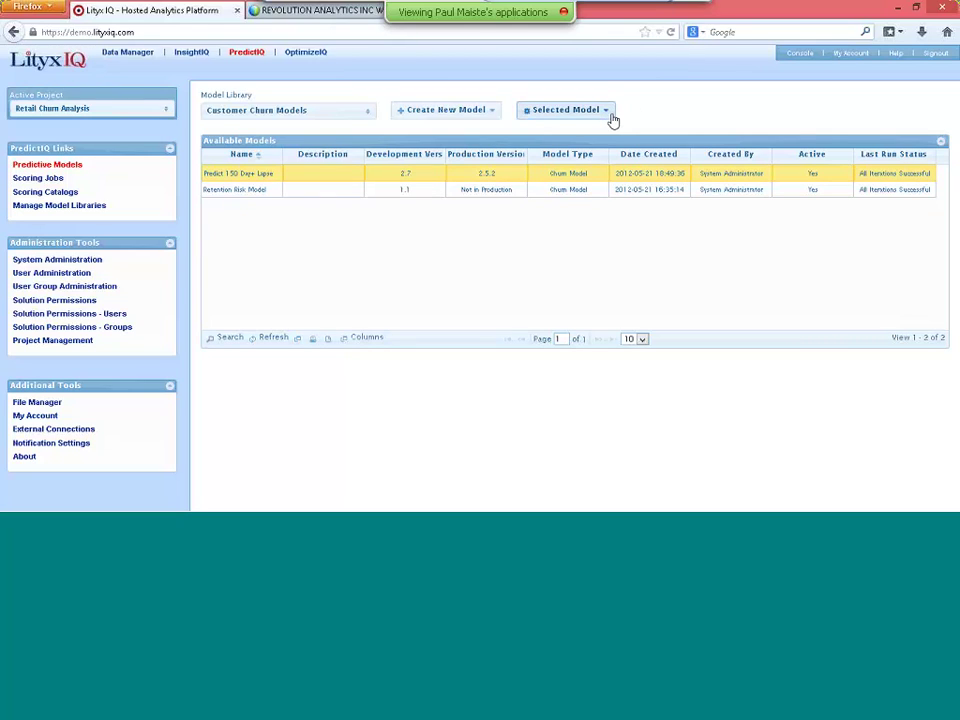
left_click(566, 110)
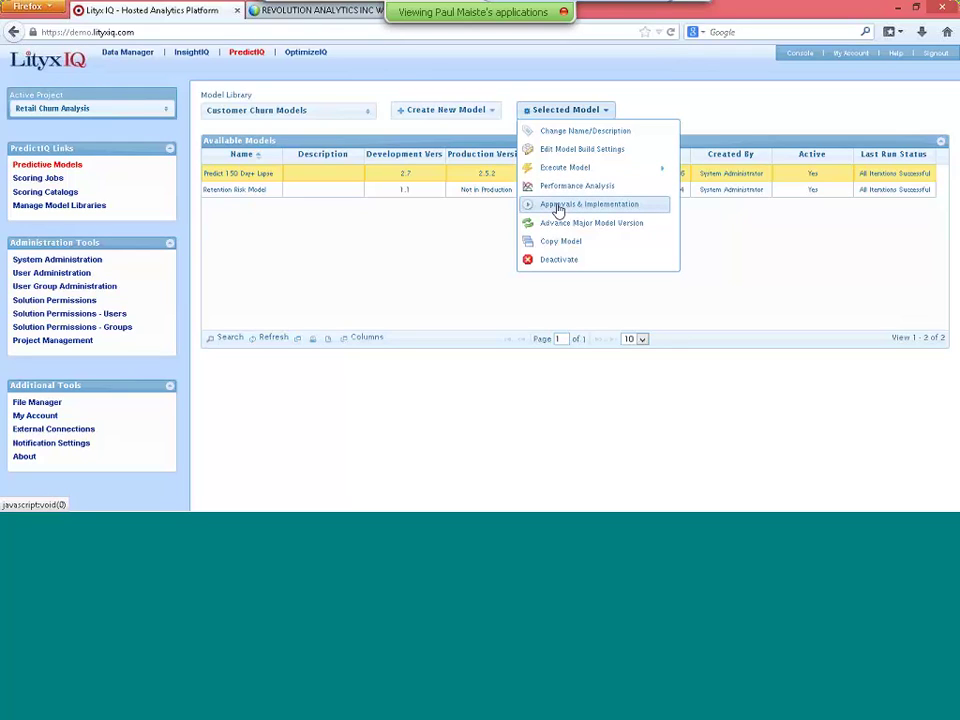
left_click(564, 154)
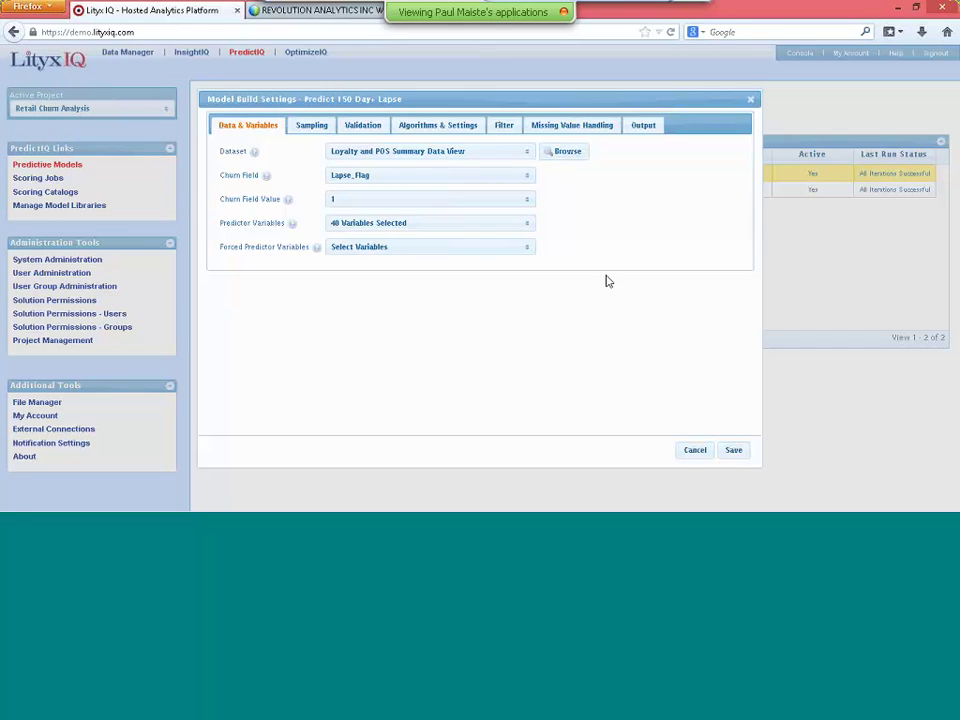
left_click(528, 158)
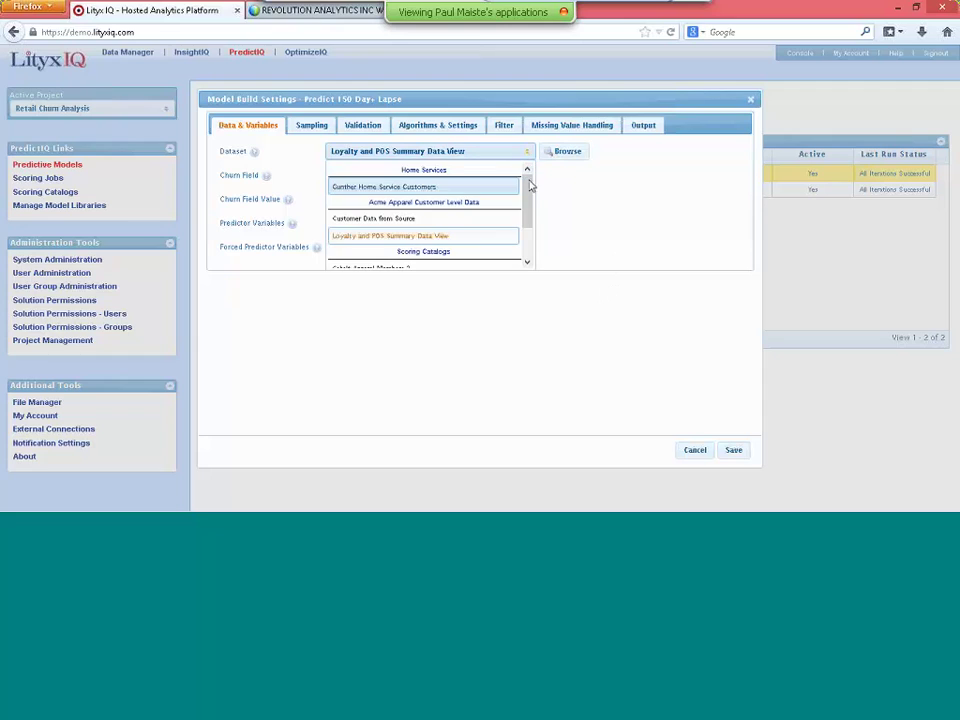
left_click_drag(529, 188, 530, 232)
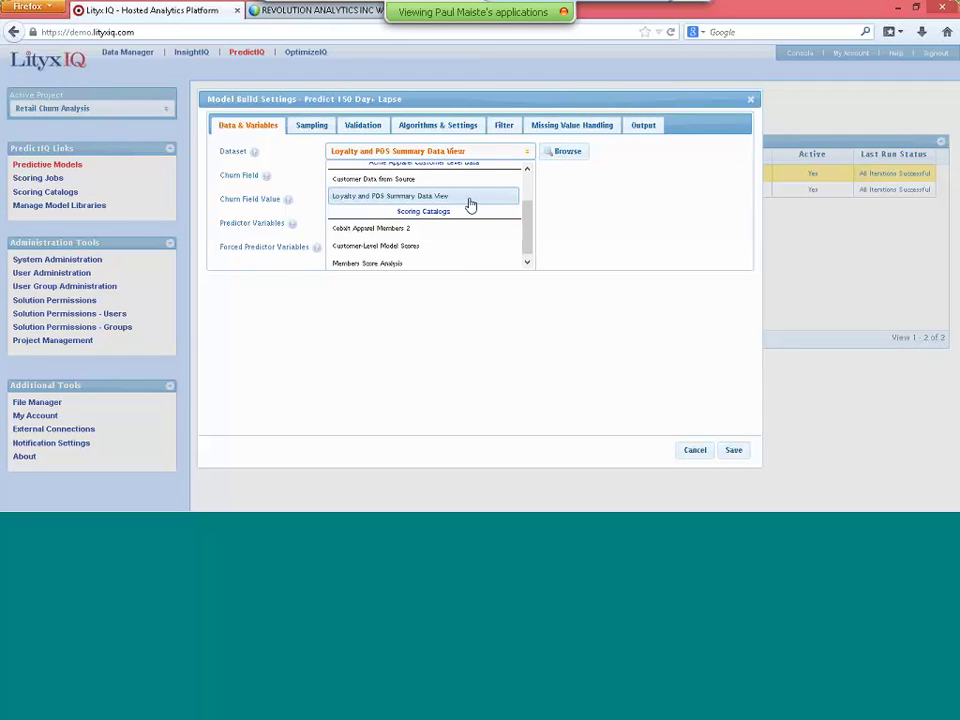
left_click(574, 181)
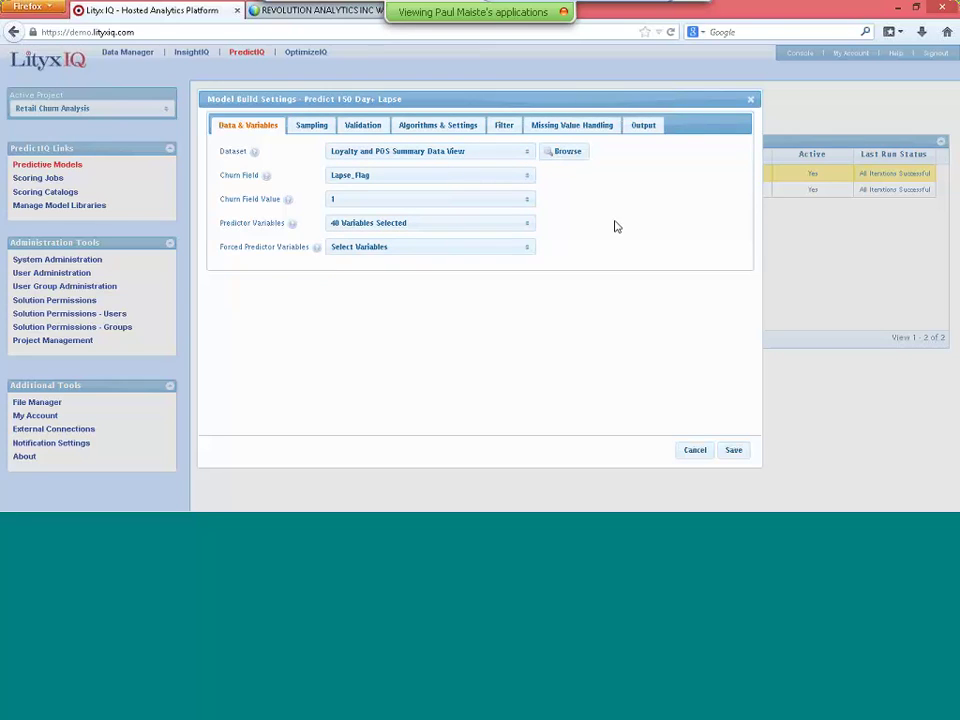
left_click(527, 179)
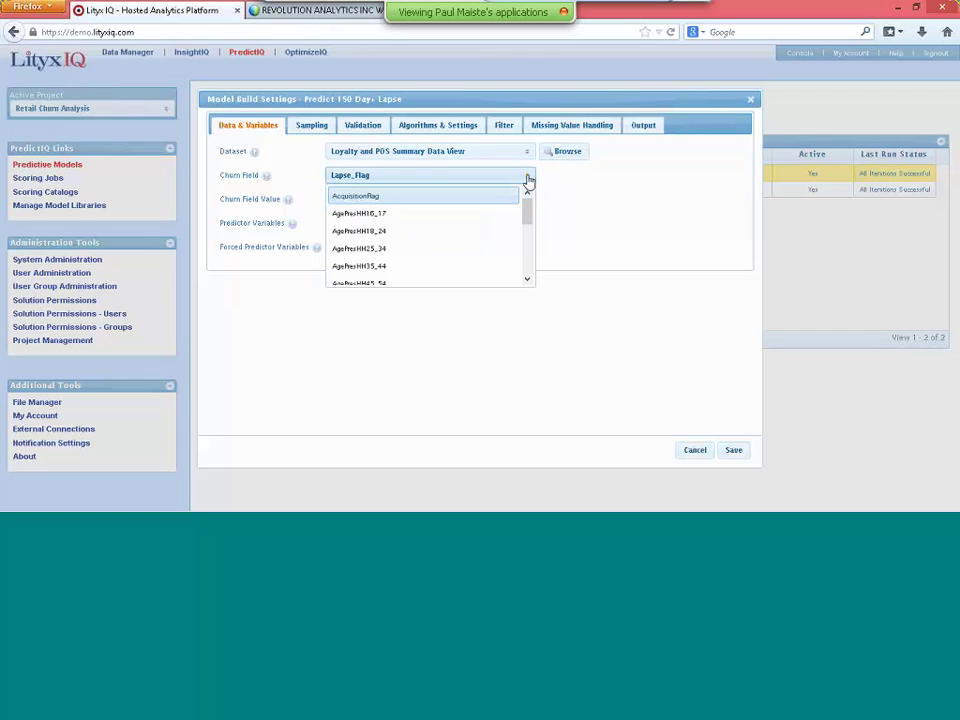
left_click_drag(527, 214, 553, 208)
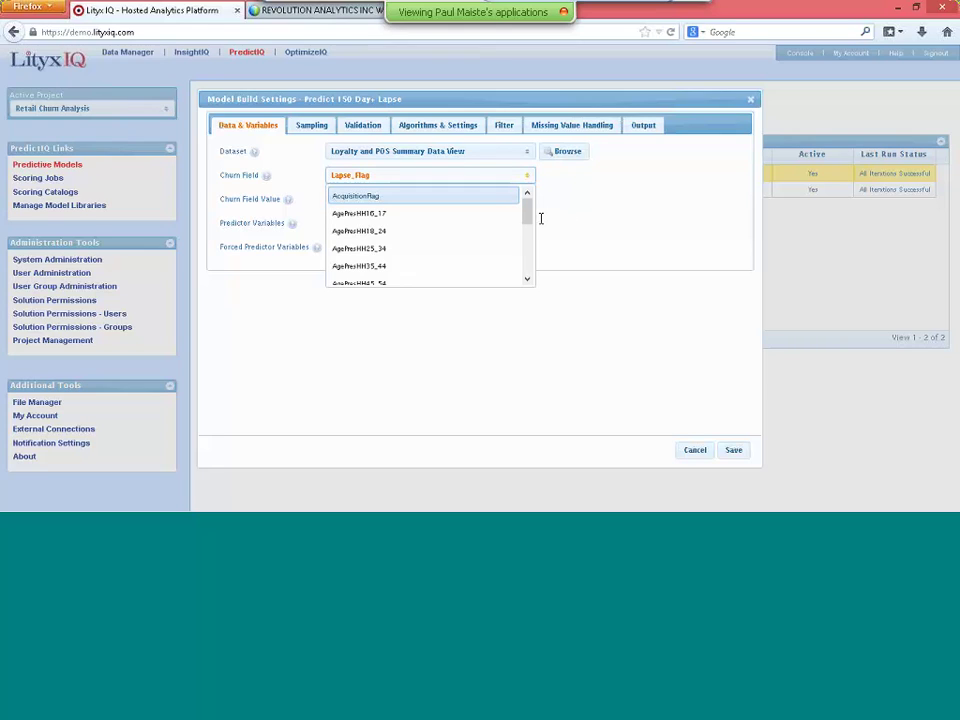
mouse_move(529, 214)
left_mouse_down()
mouse_move(528, 270)
mouse_move(529, 208)
left_mouse_up()
left_click(559, 212)
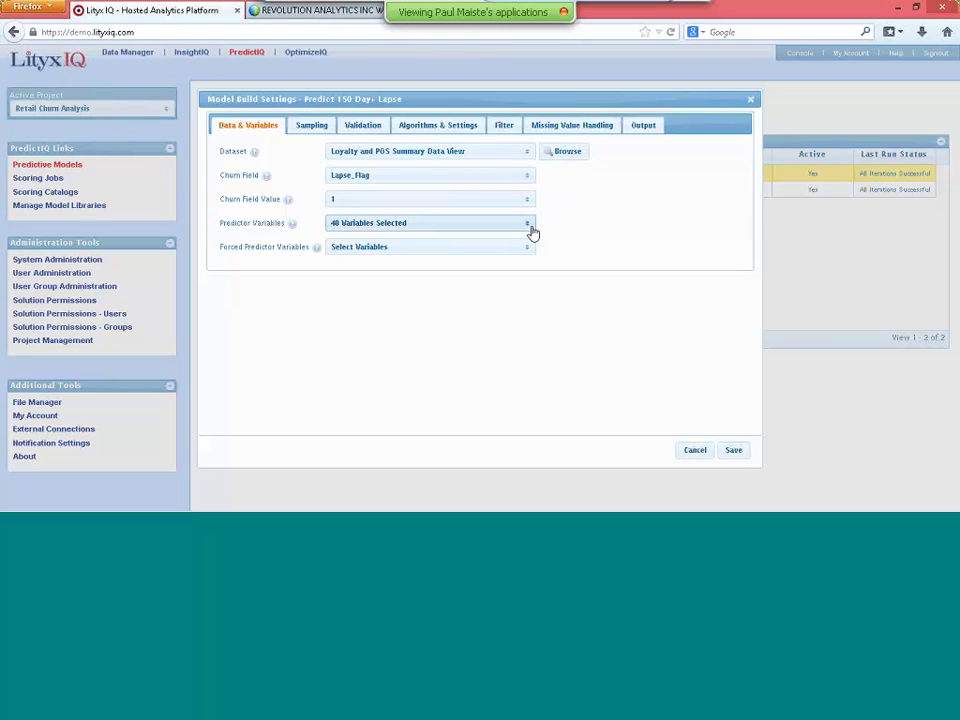
left_click(531, 230)
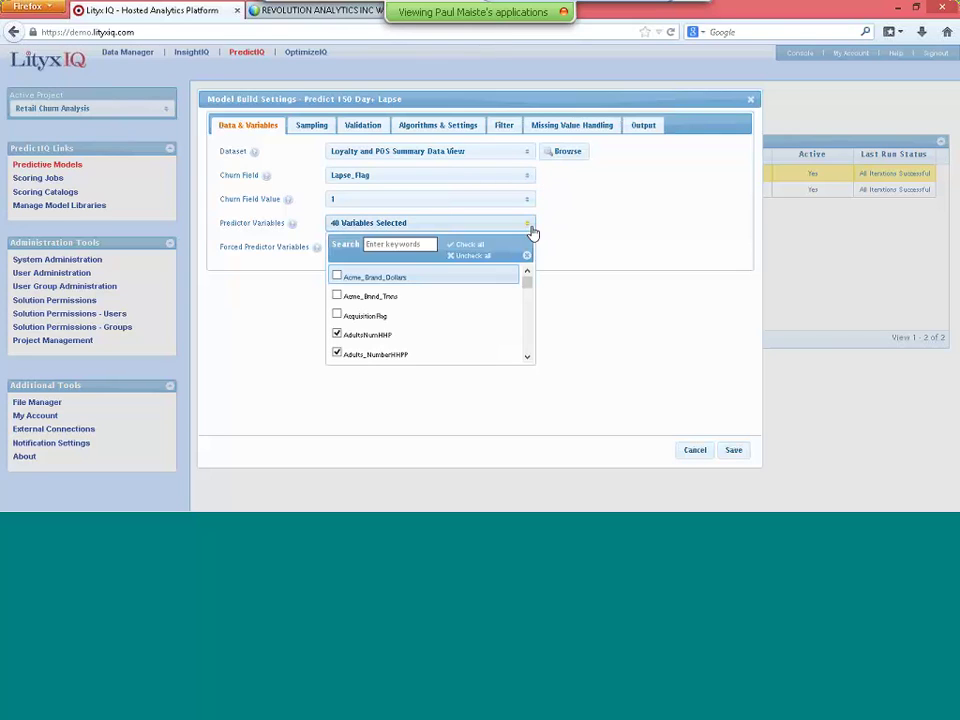
left_click(546, 283)
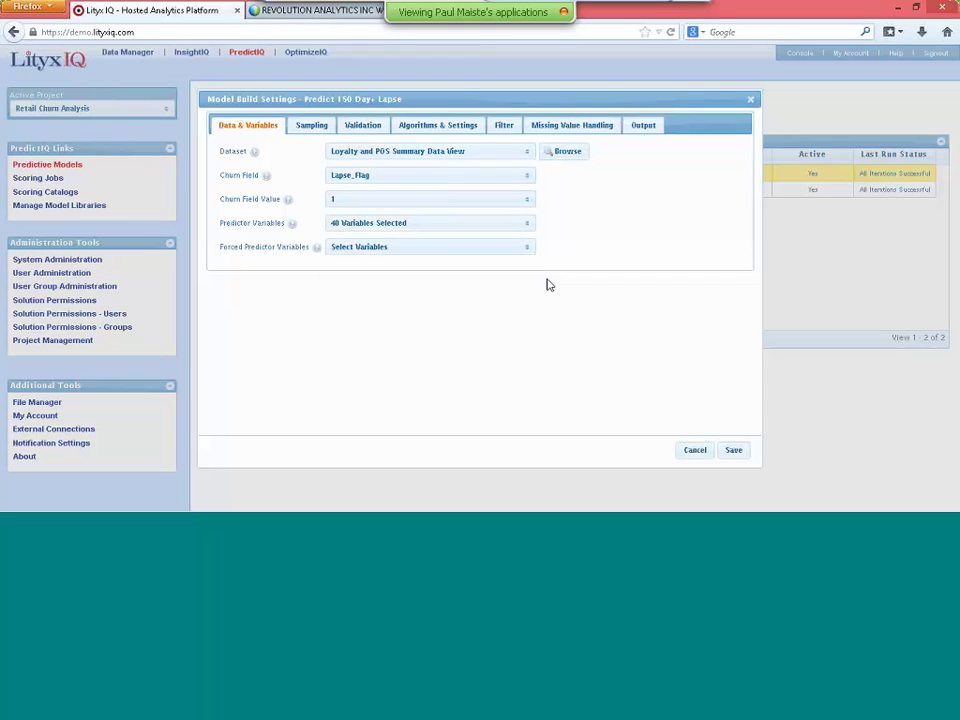
left_click(528, 224)
scroll(531, 331, "down", 2)
left_click_drag(531, 331, 531, 305)
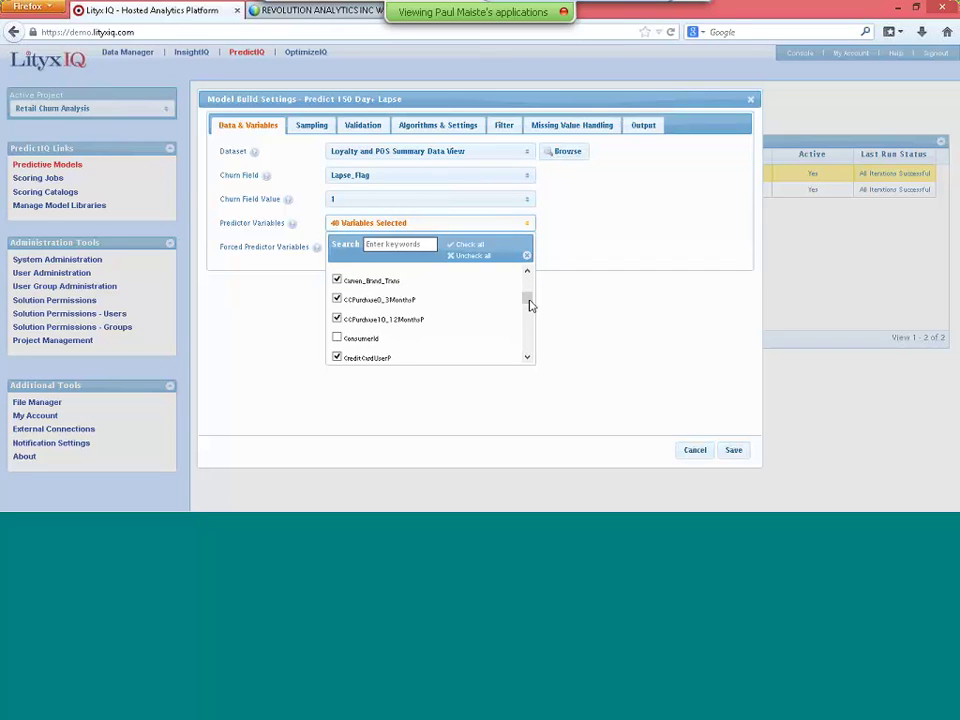
left_click(547, 302)
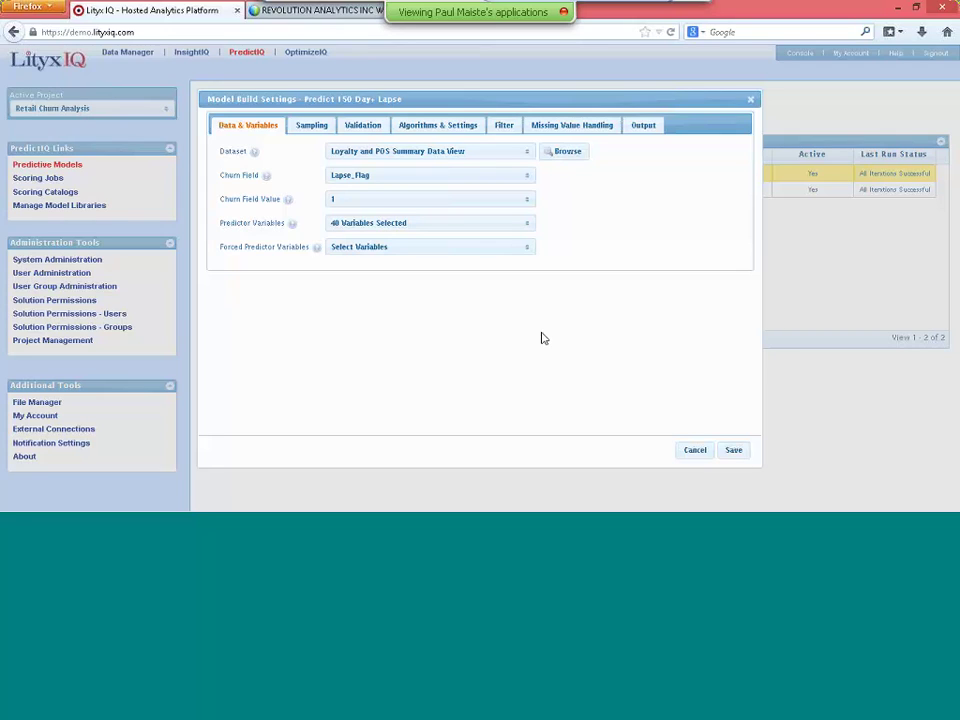
Review sampling (25000 rows, Random Sampling) and validation (Holdout, 70% training, Lift)
left_click(308, 128)
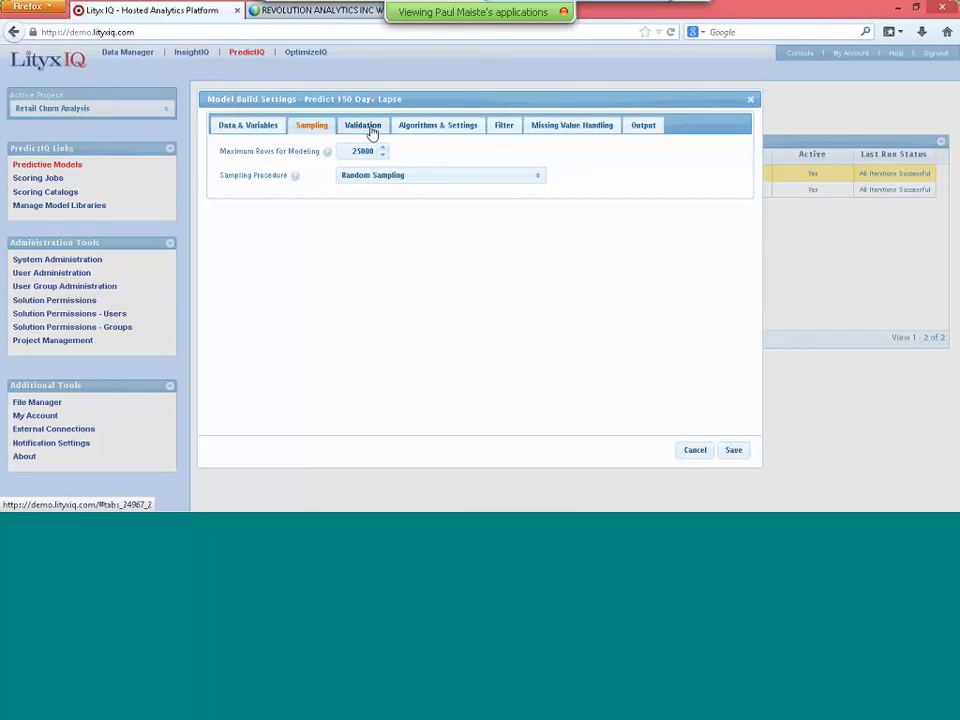
left_click(371, 127)
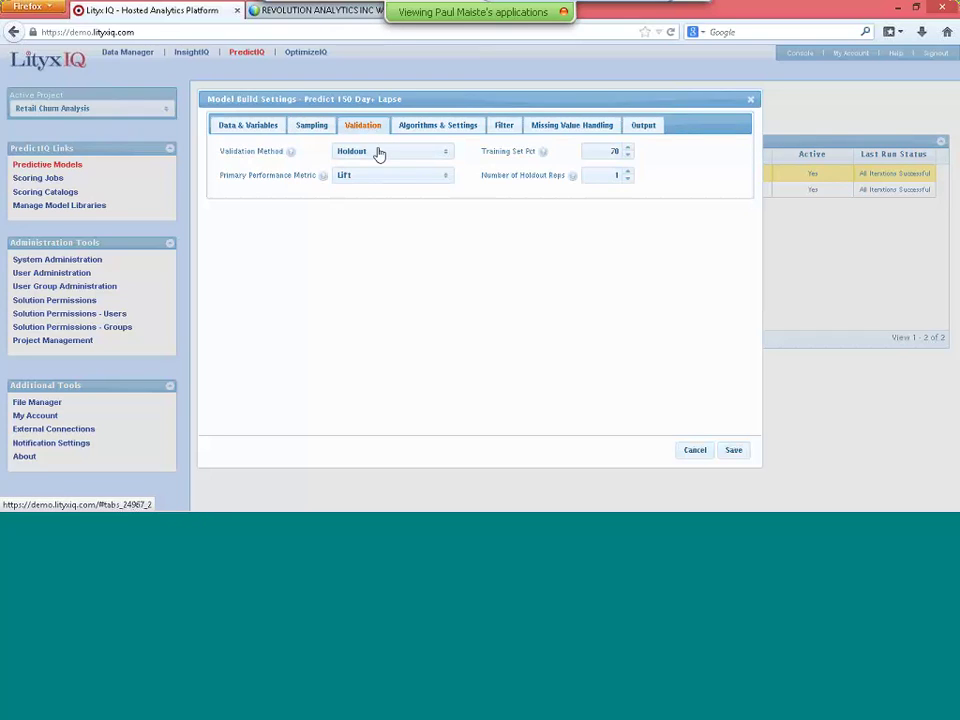
Keep Holdout validation and open the Logistic Regression settings among the model's algorithms
left_click(380, 156)
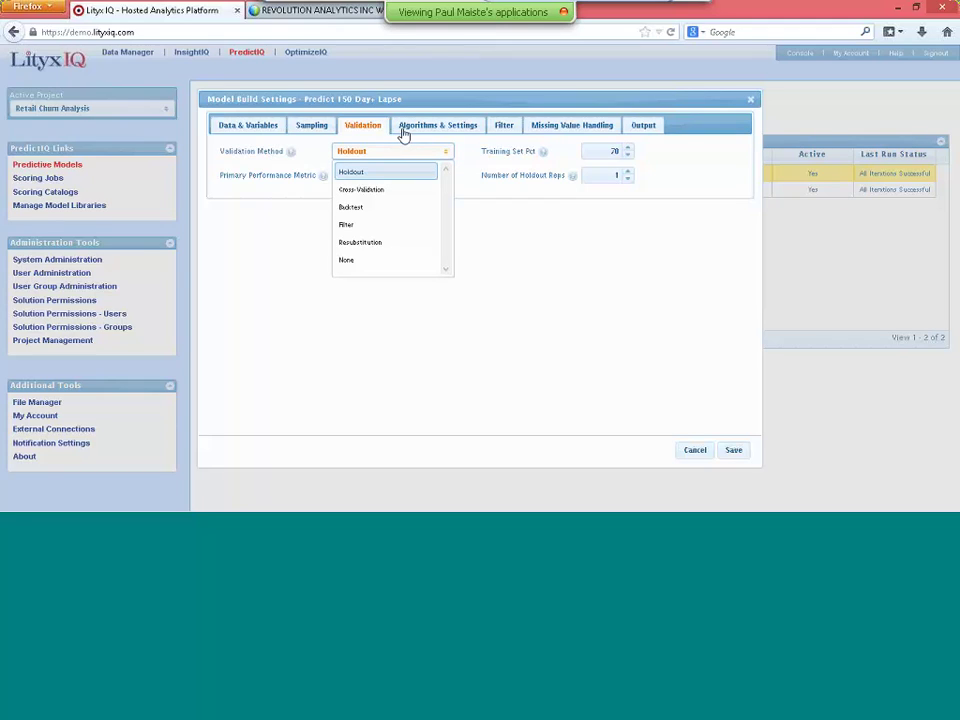
left_click(422, 99)
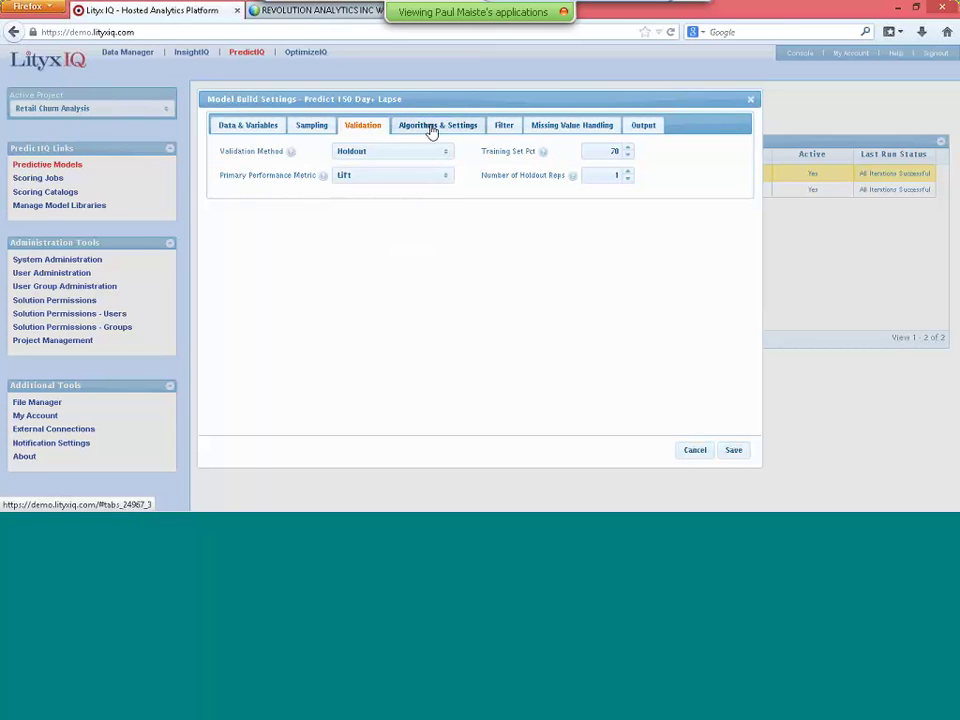
left_click(431, 125)
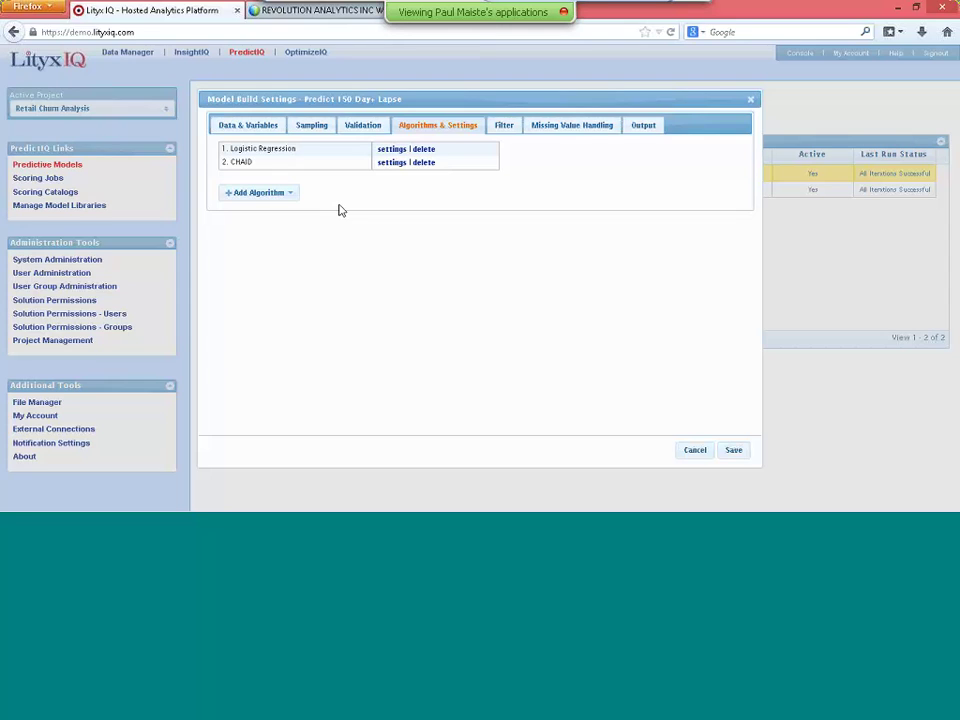
left_click(390, 151)
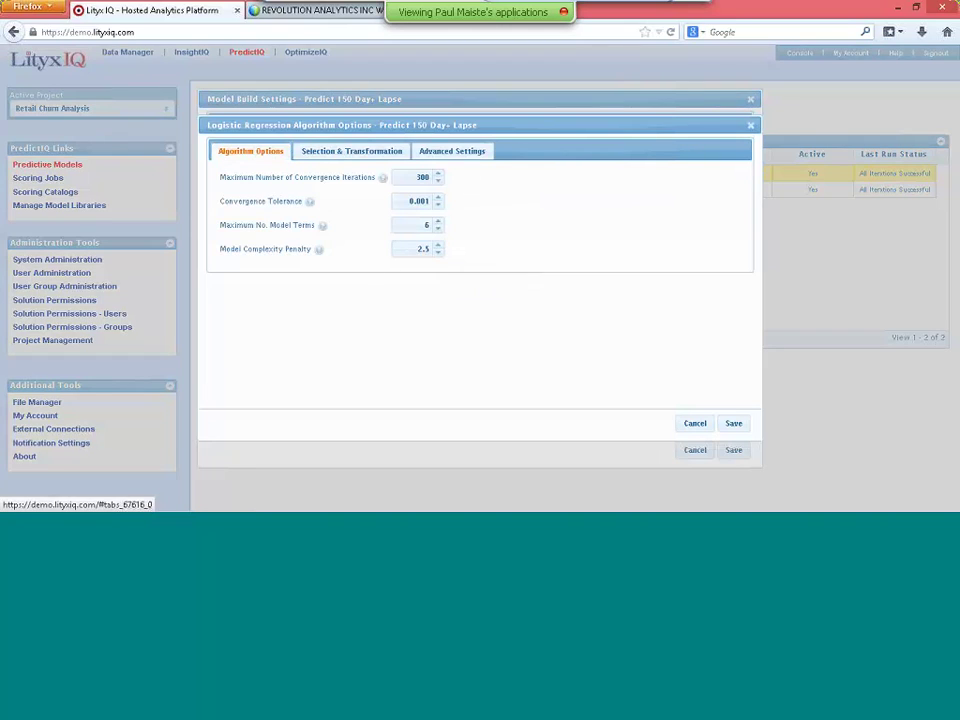
Review Logistic Regression's Selection & Transformation and Advanced Settings tabs, then close its options
left_click(352, 159)
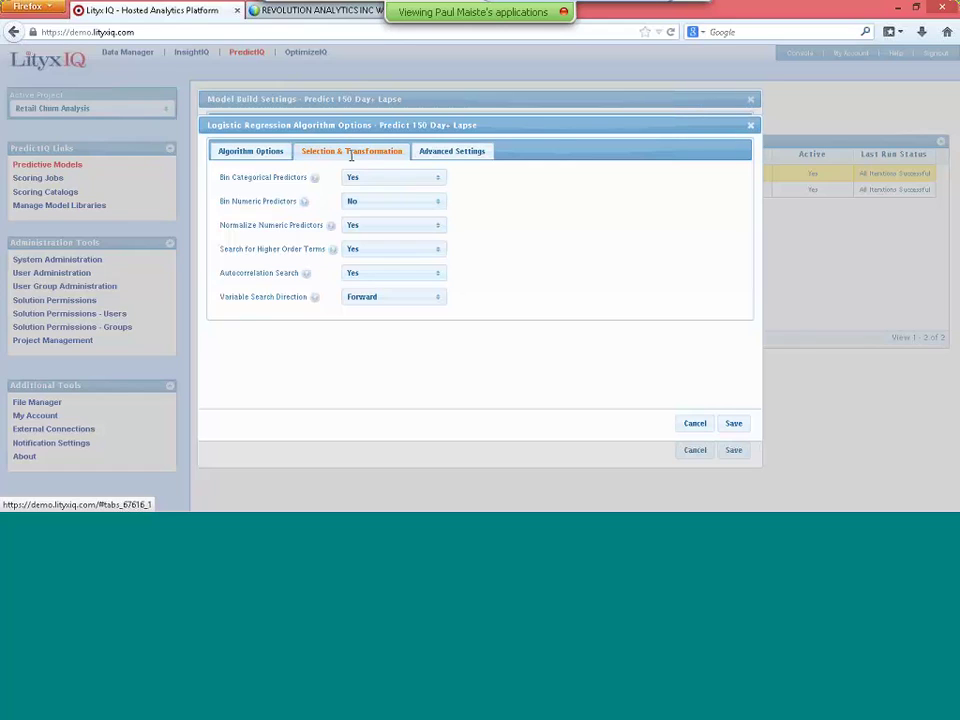
left_click(442, 185)
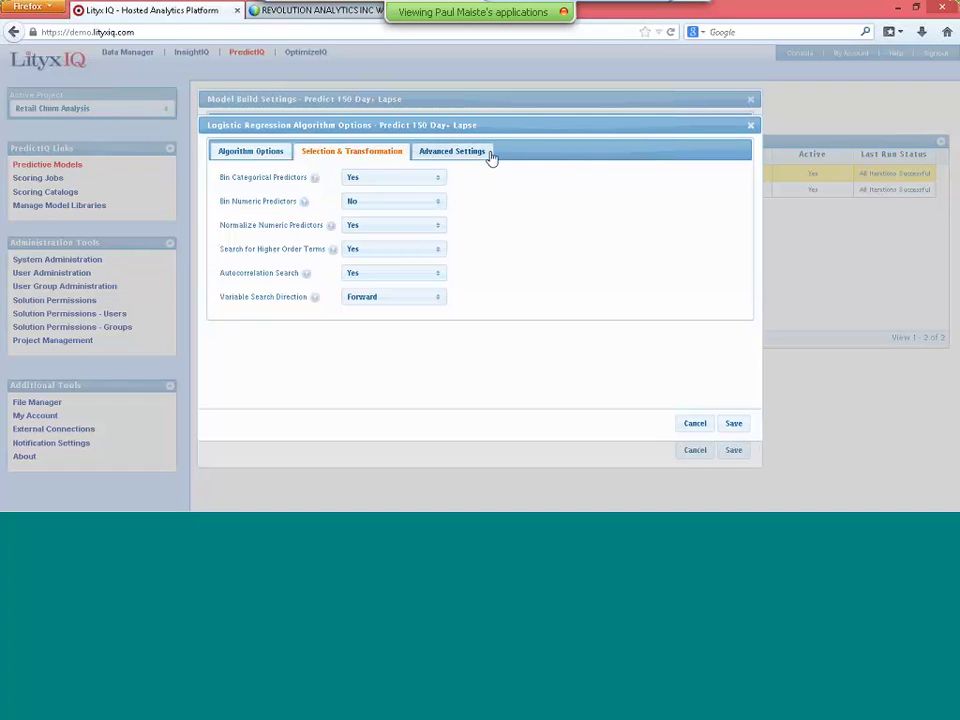
left_click(480, 156)
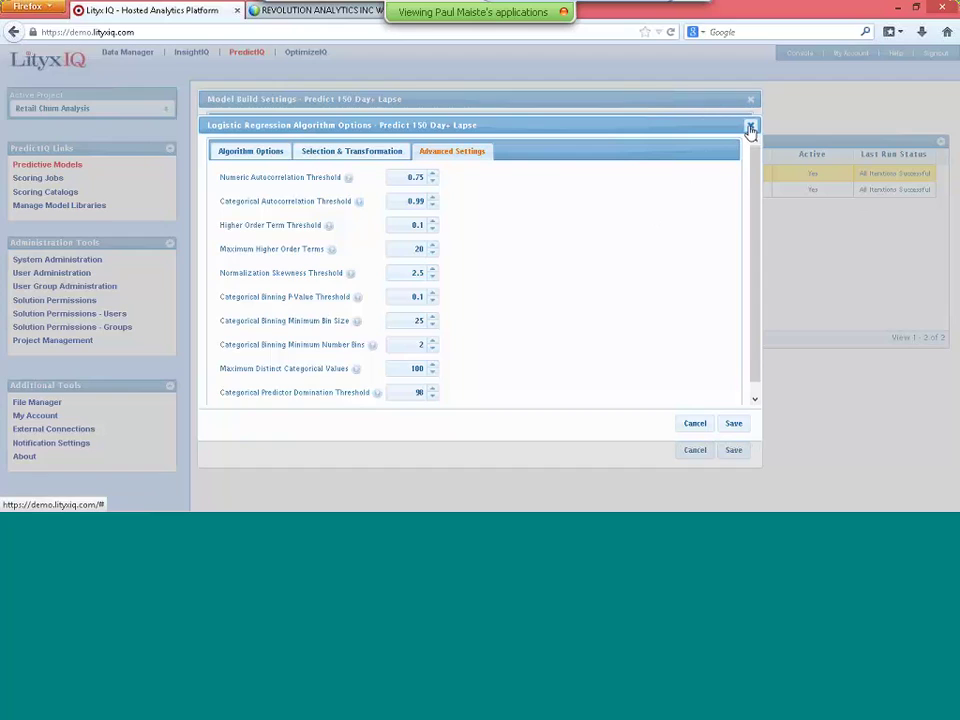
left_click(750, 126)
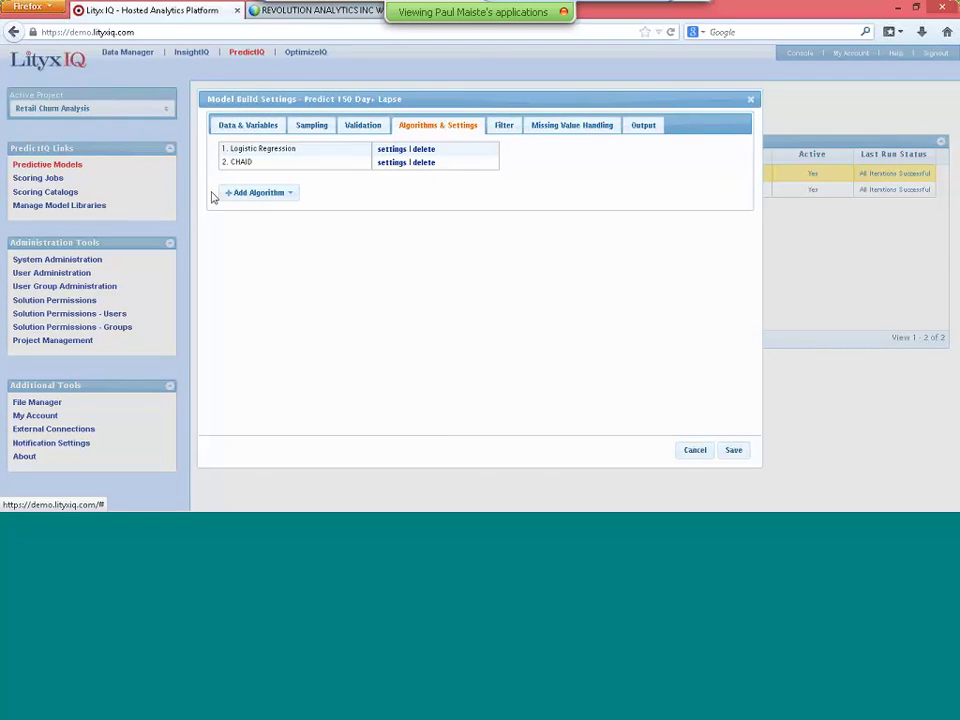
Check the addable algorithms without adding one, then view the empty Filter tab
left_click(293, 196)
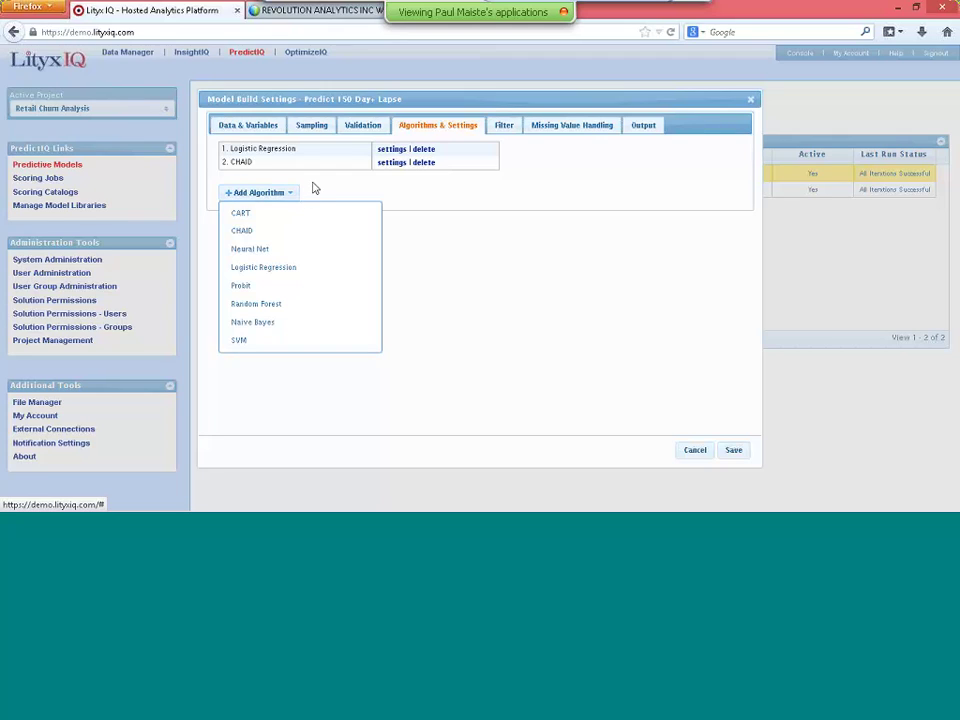
left_click(313, 187)
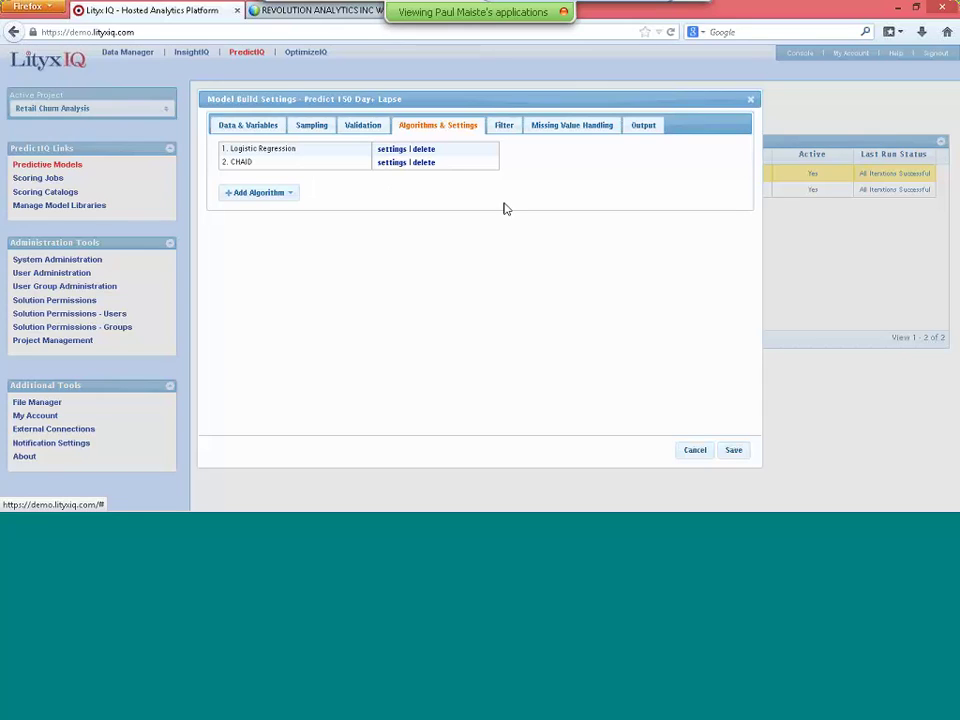
left_click(505, 128)
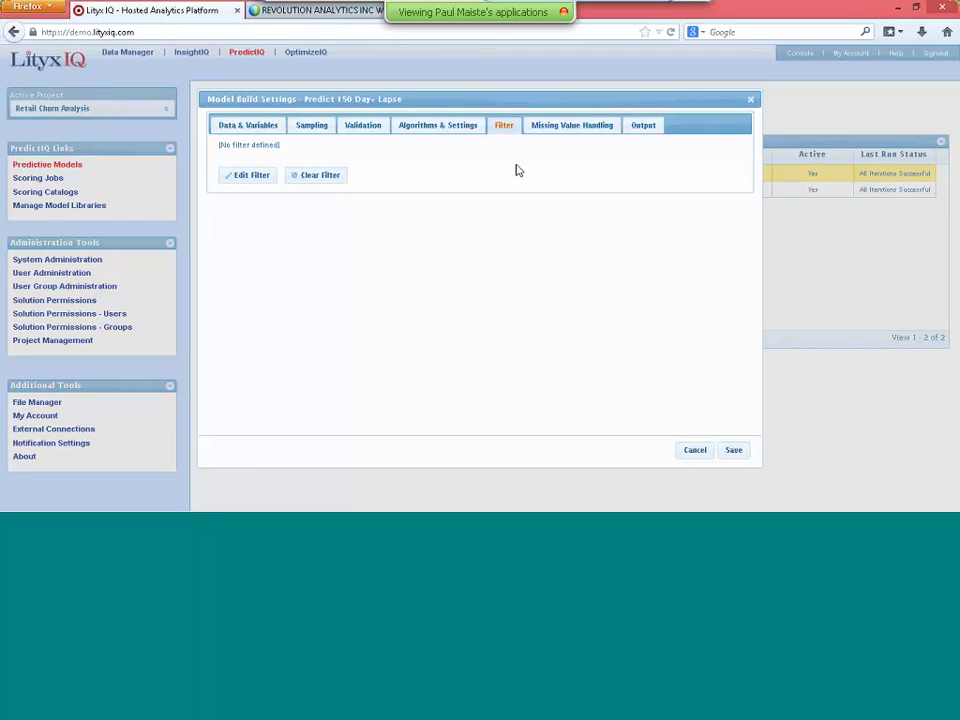
Review Missing Value Handling and Output, keep Build All Models For Review, and close the settings
left_click(586, 125)
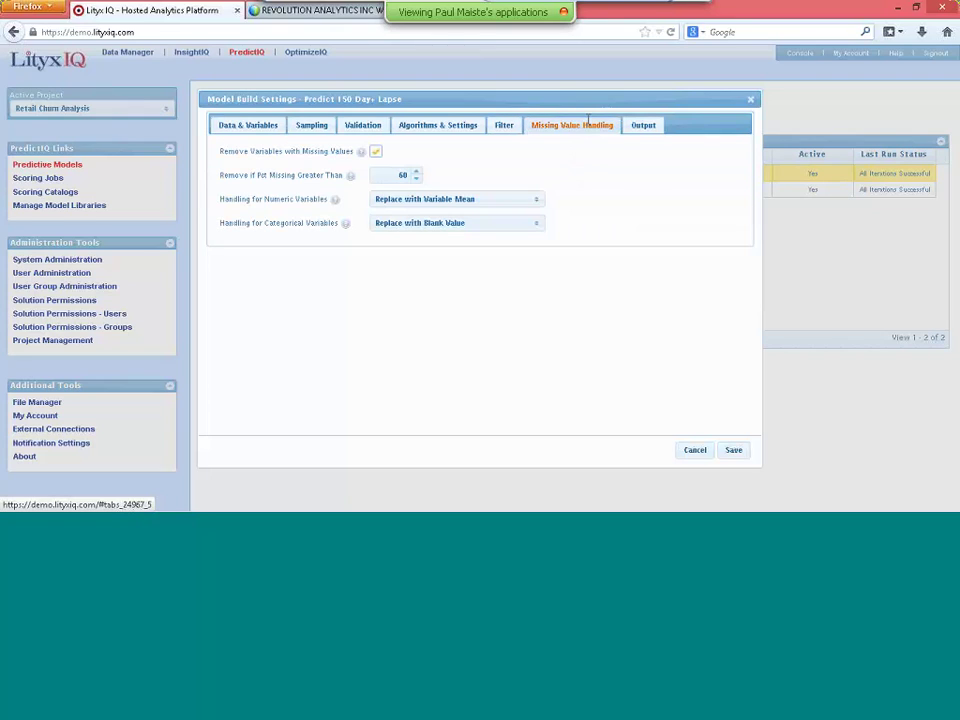
left_click(645, 127)
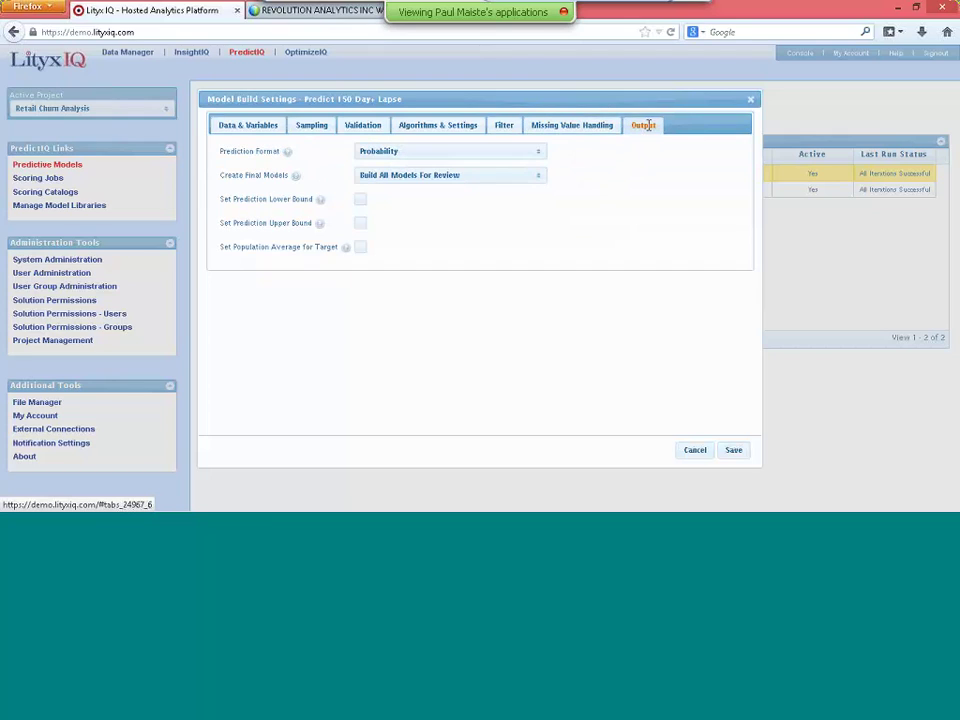
left_click(532, 177)
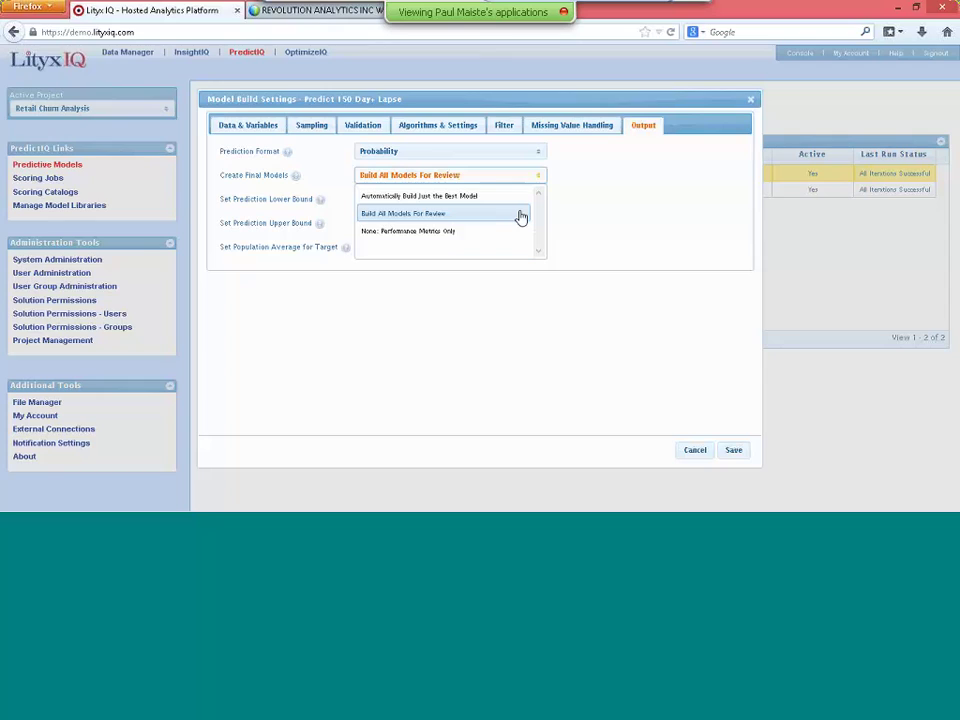
left_click(520, 216)
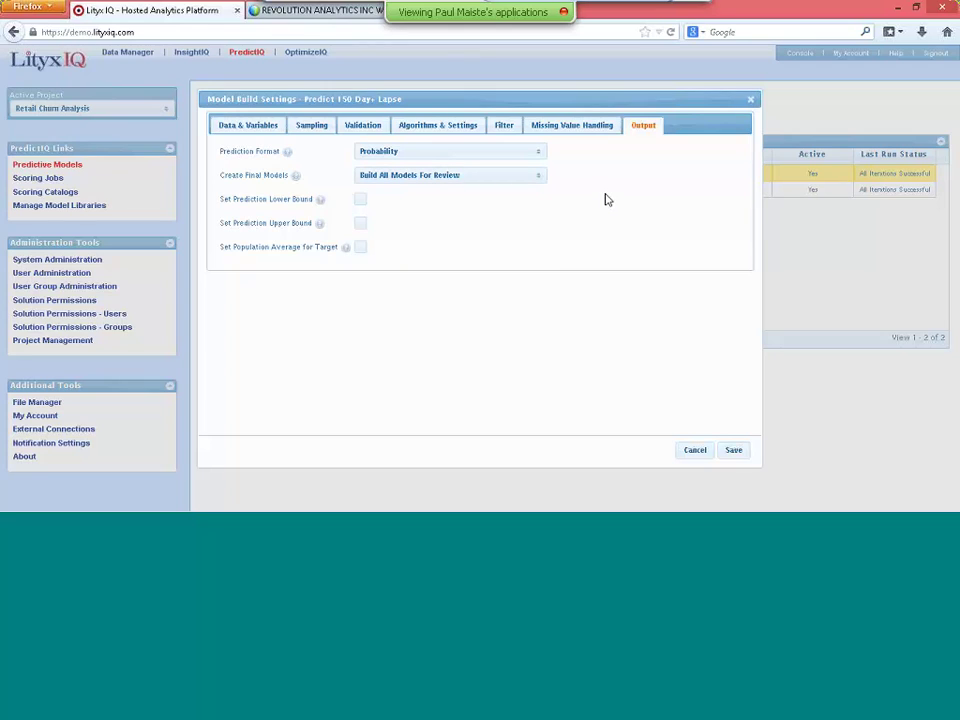
left_click(751, 102)
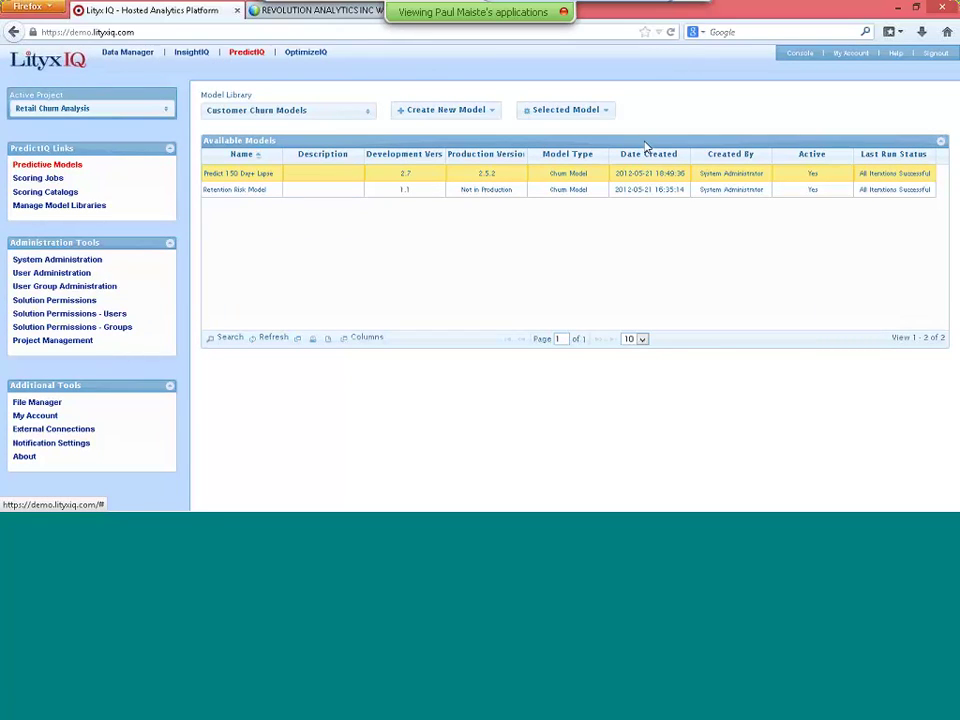
Execute the Predict 150 Day+ Lapse model now and confirm the queued job
left_click(604, 112)
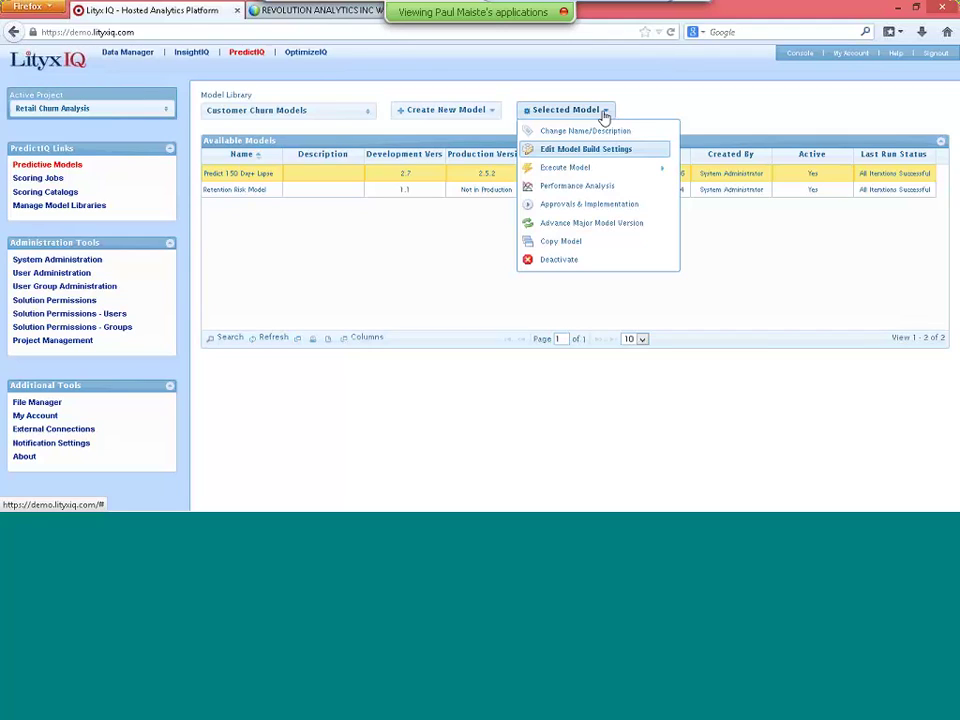
mouse_move(594, 172)
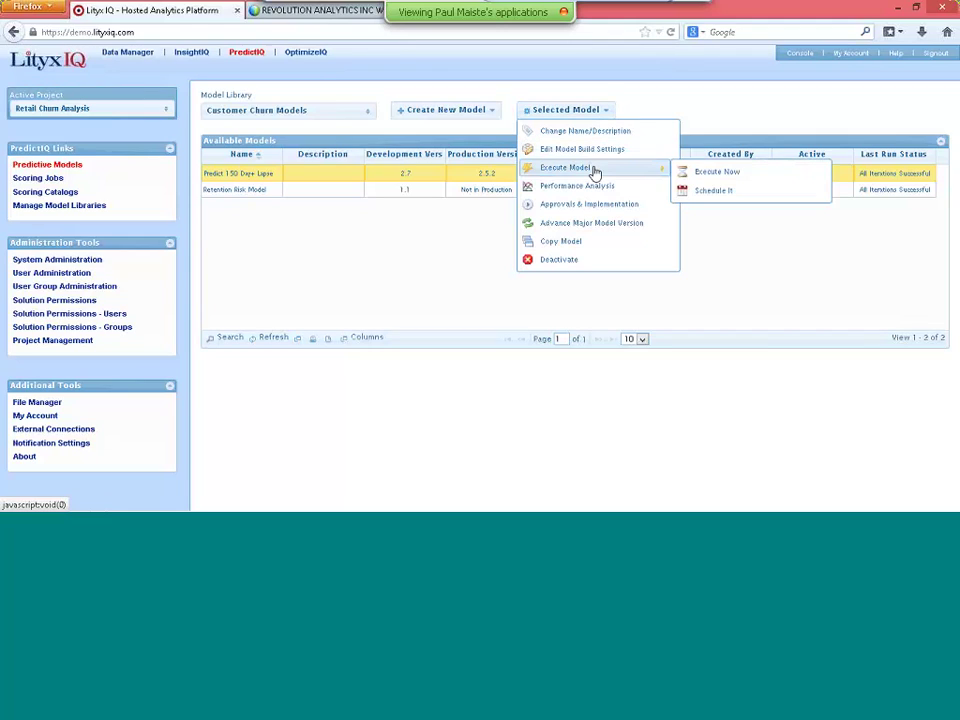
left_click(688, 172)
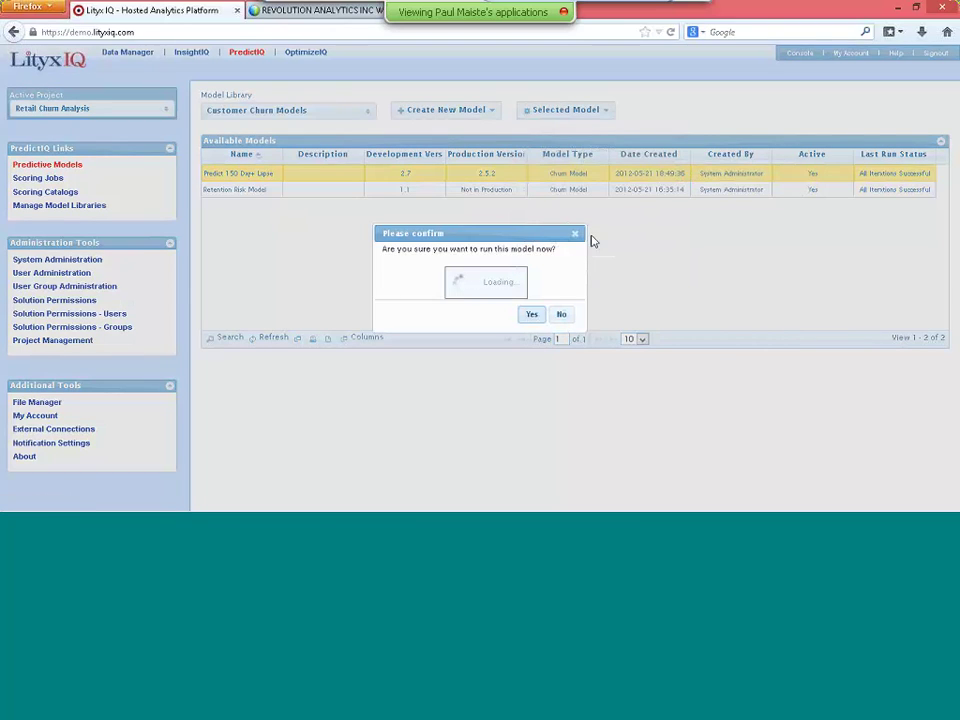
left_click(533, 316)
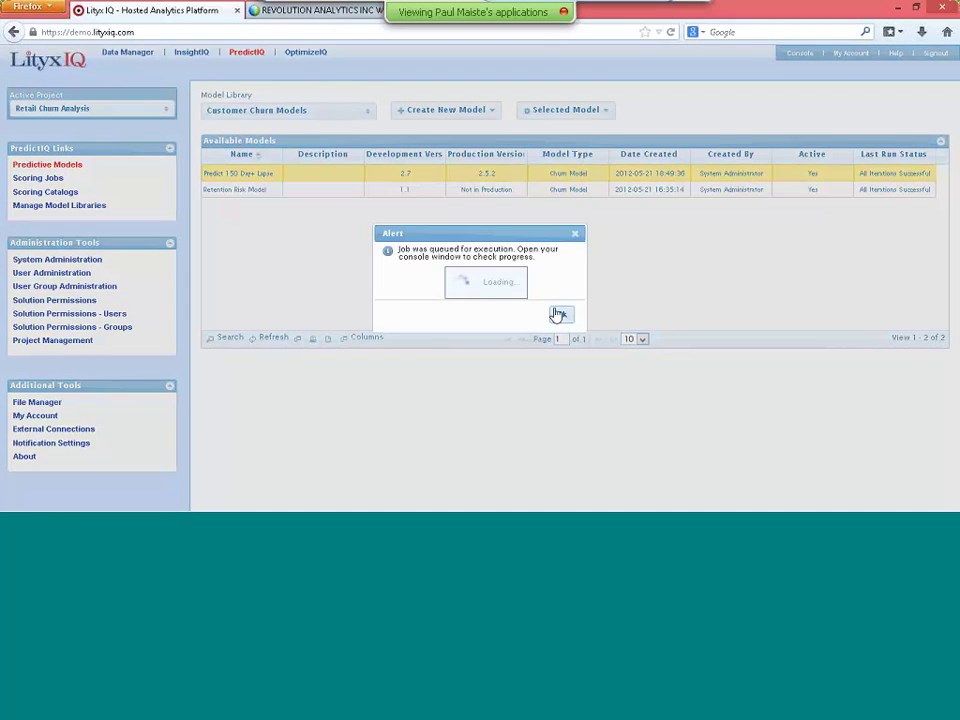
left_click(557, 315)
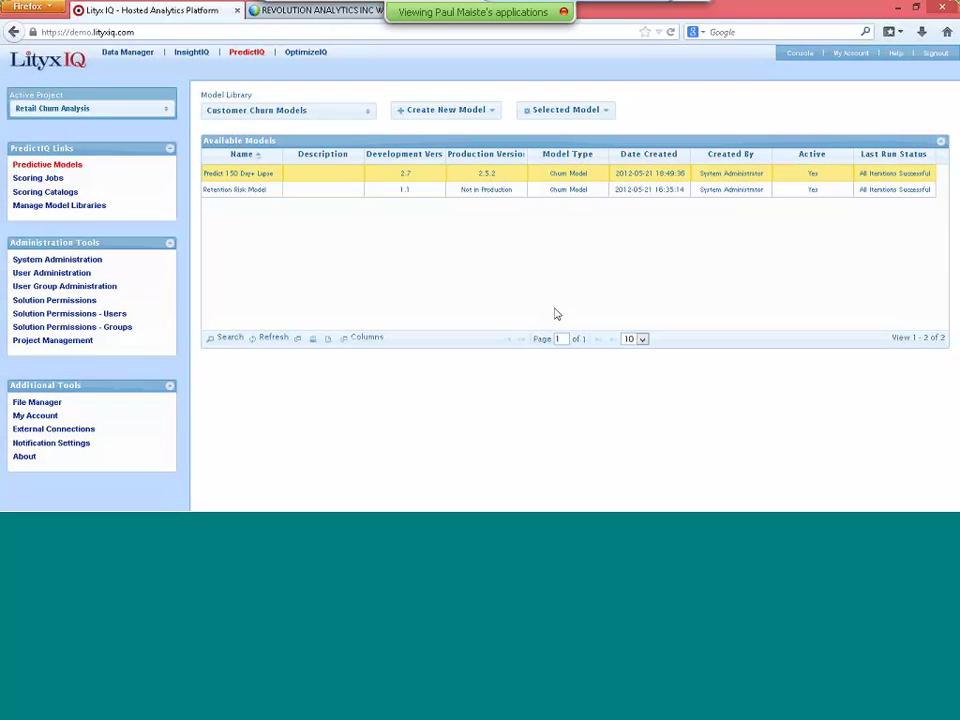
Check the console showing 2 iterations queued and reopen the model's actions
left_click(801, 54)
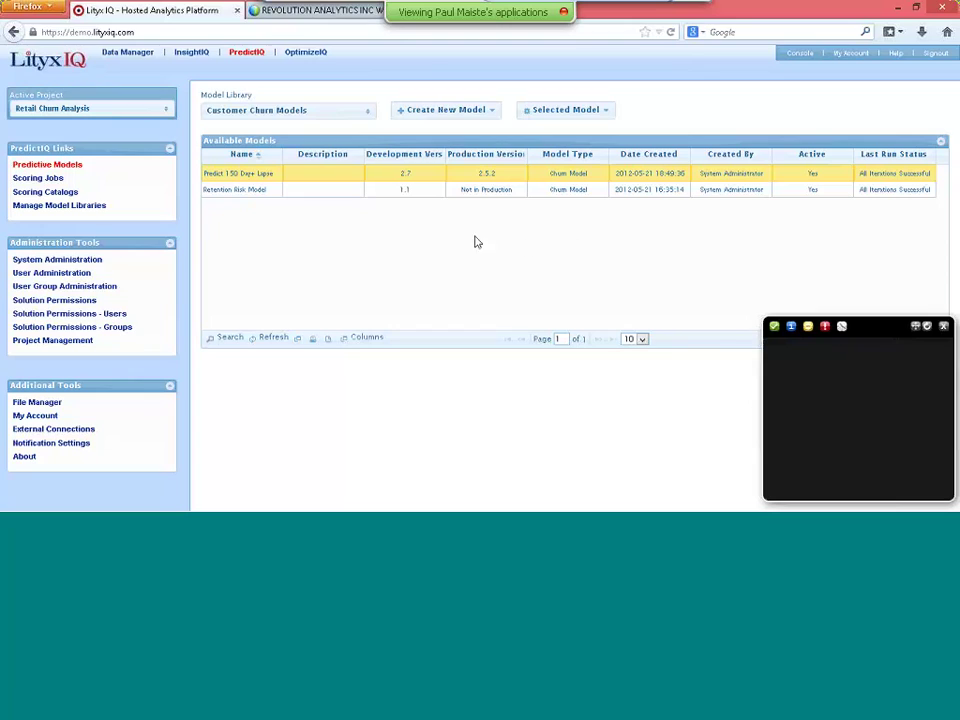
left_click(601, 109)
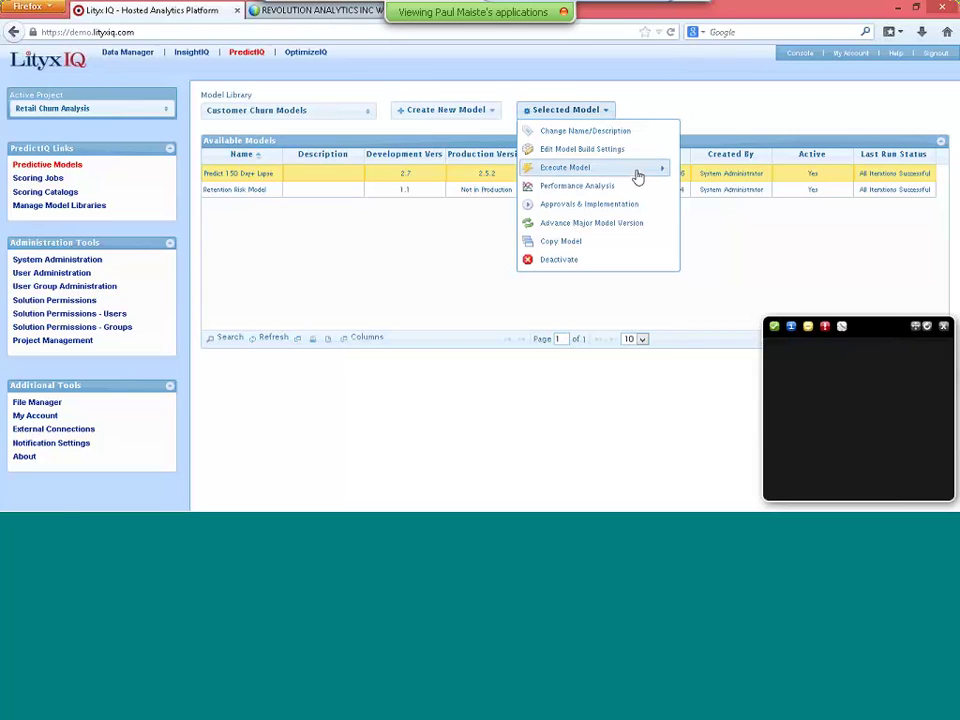
mouse_move(637, 176)
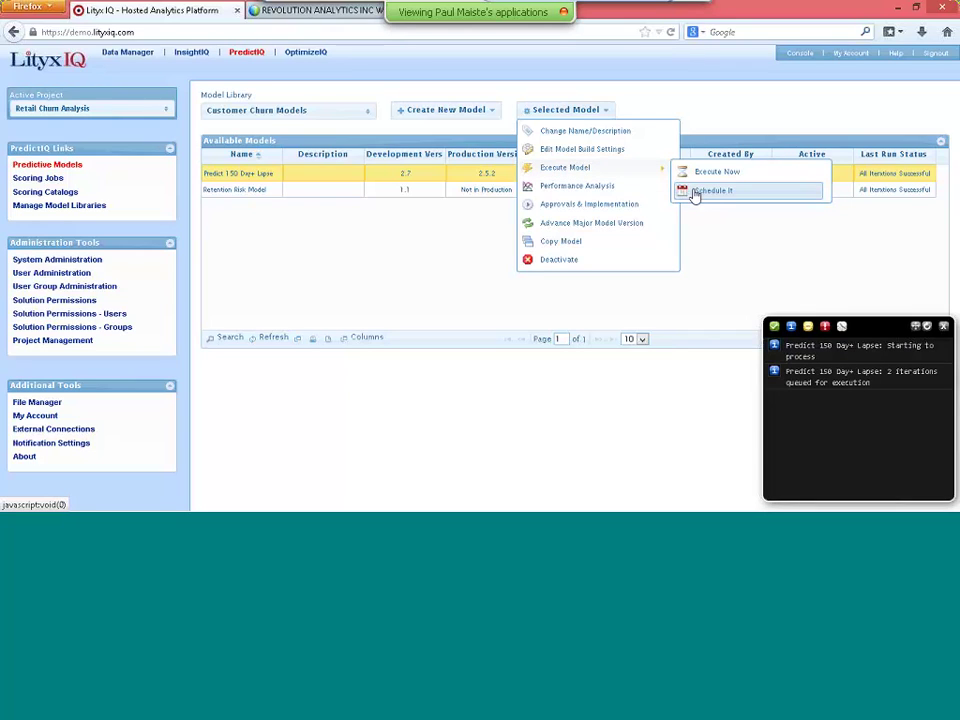
Leave Schedule Type on Disable Scheduling and close the Schedule Model Execution window
left_click(695, 193)
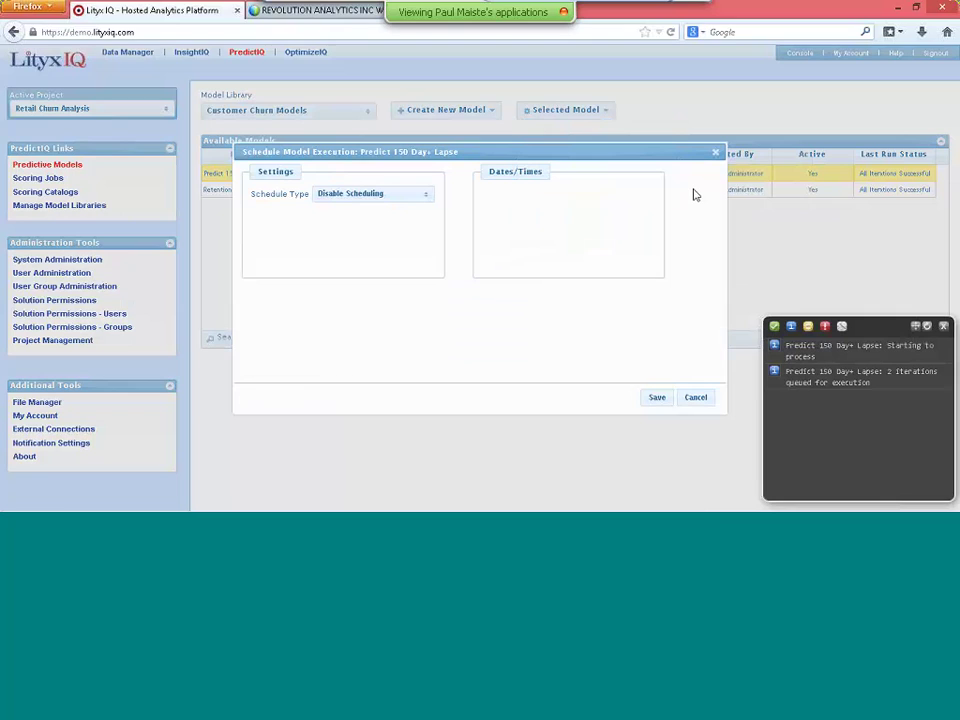
left_click(431, 204)
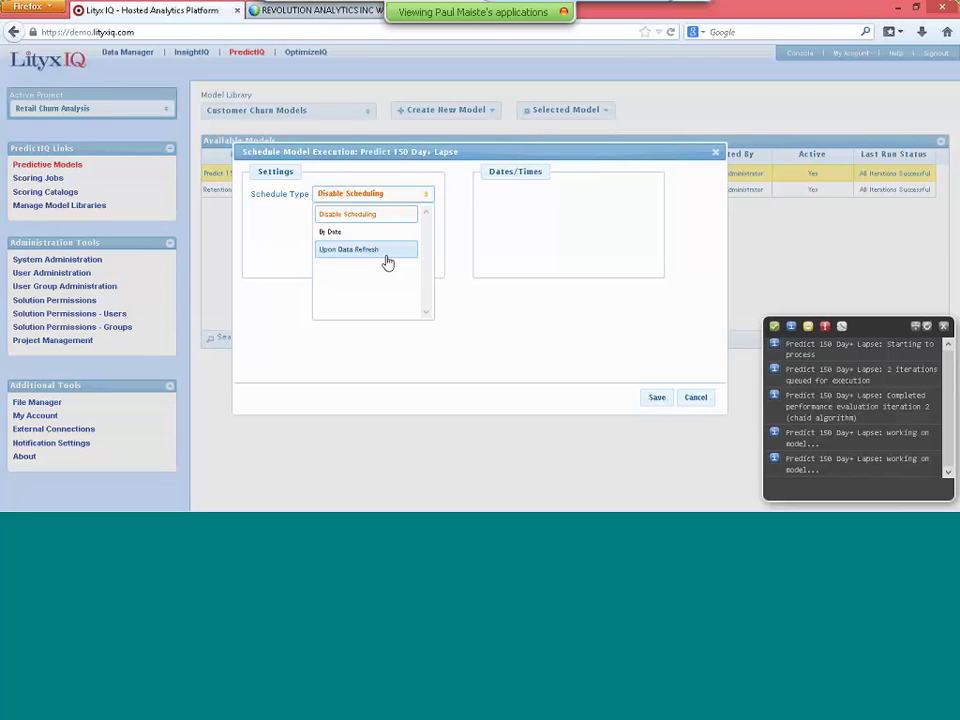
left_click(450, 249)
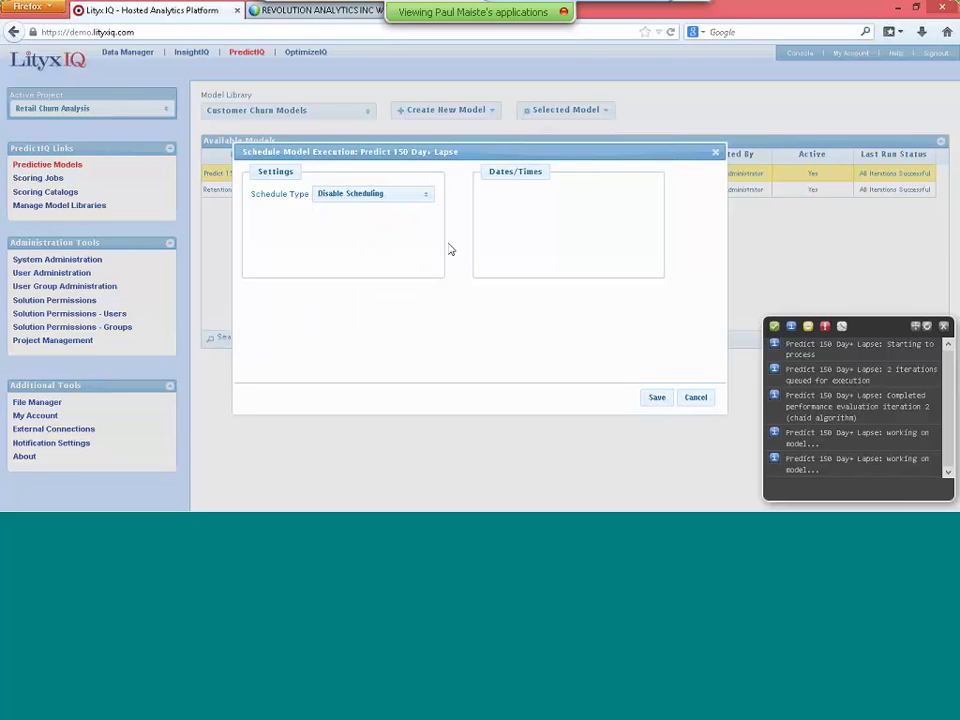
left_click(715, 155)
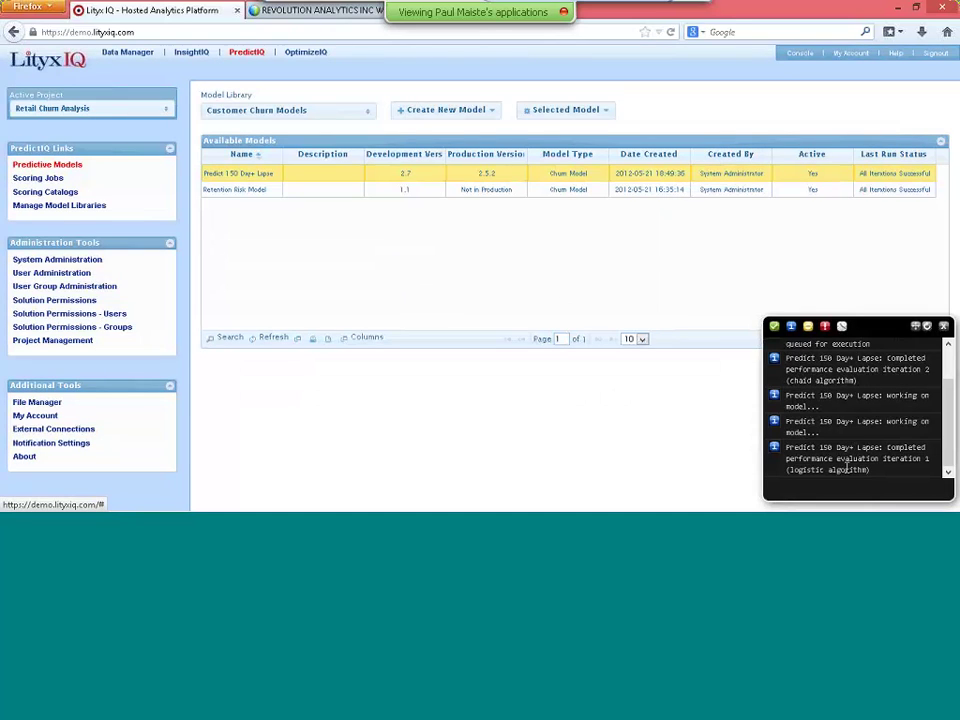
Open Performance Analysis for Predict 150 Day+ Lapse and choose version 2.6 to analyze
left_click(599, 111)
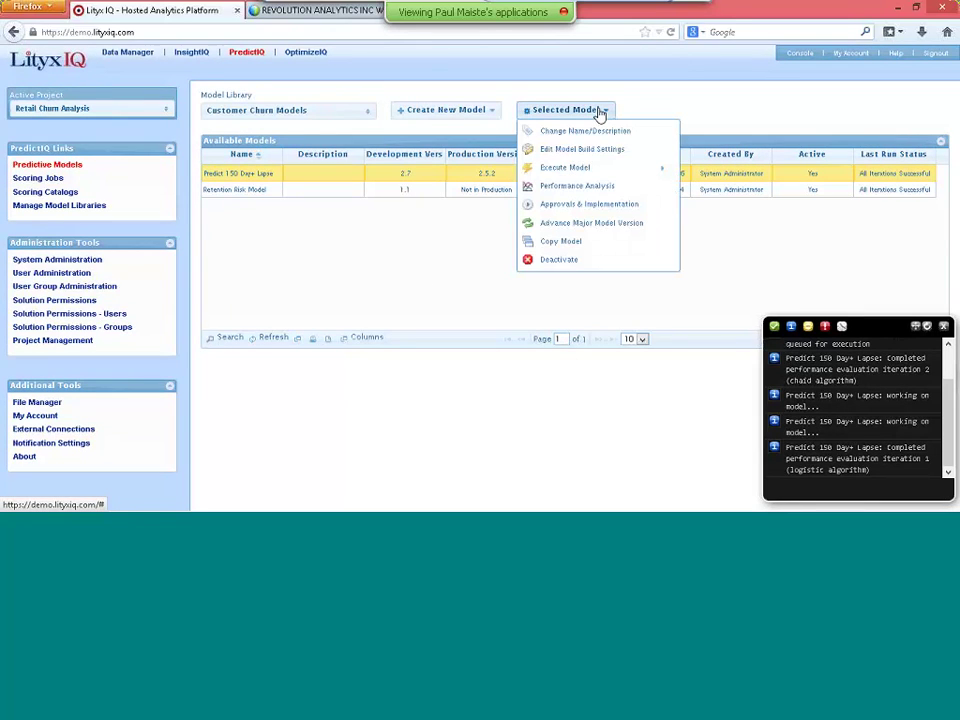
left_click(598, 186)
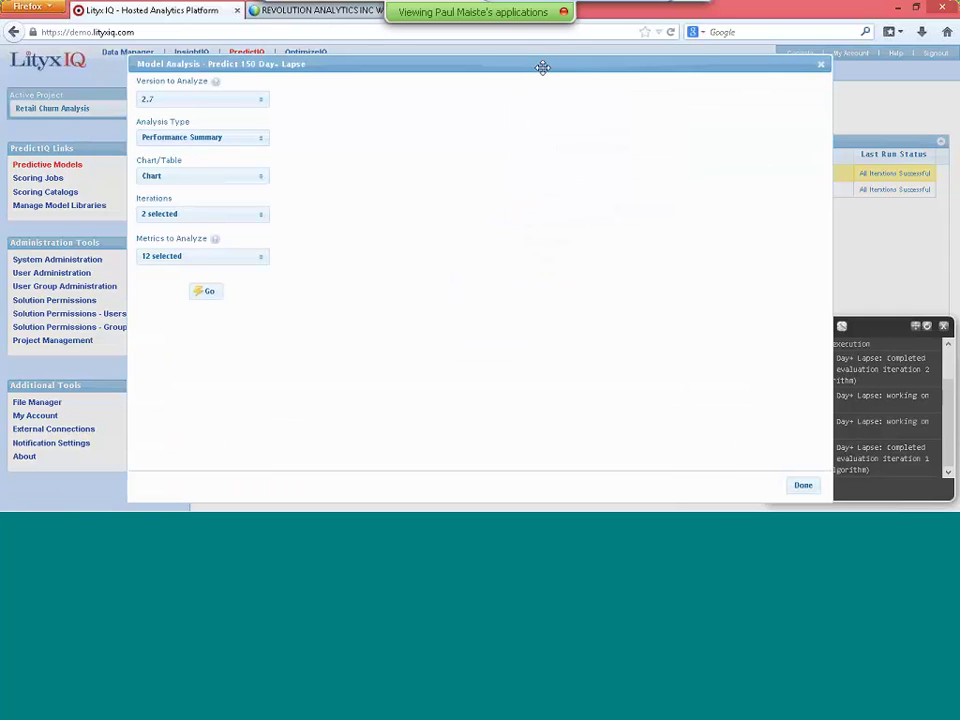
left_click_drag(516, 66, 471, 60)
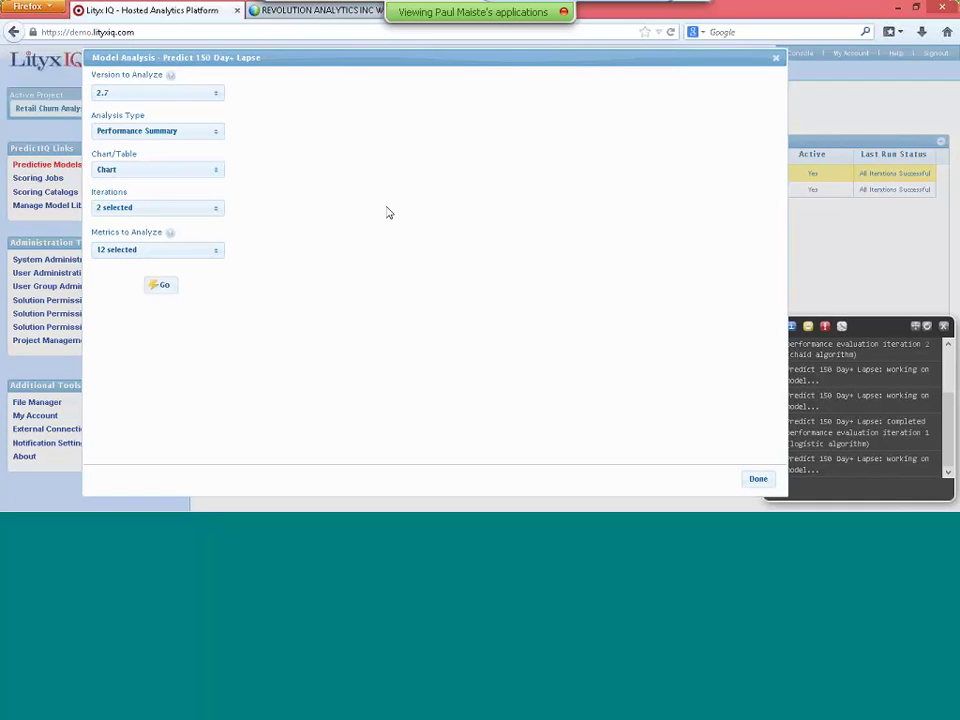
left_click(216, 97)
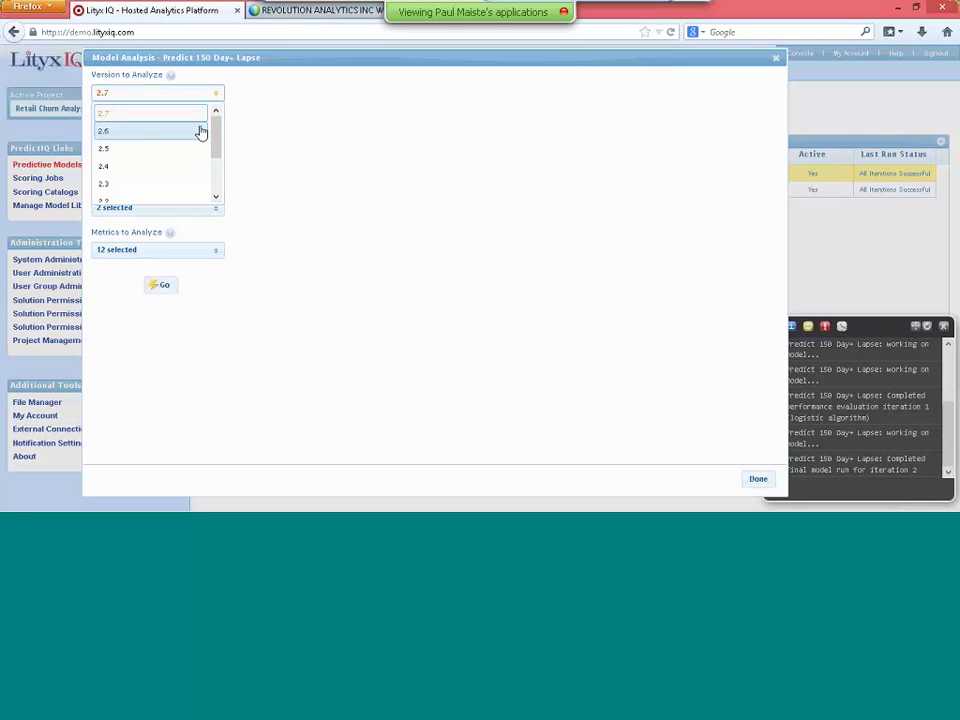
left_click(201, 131)
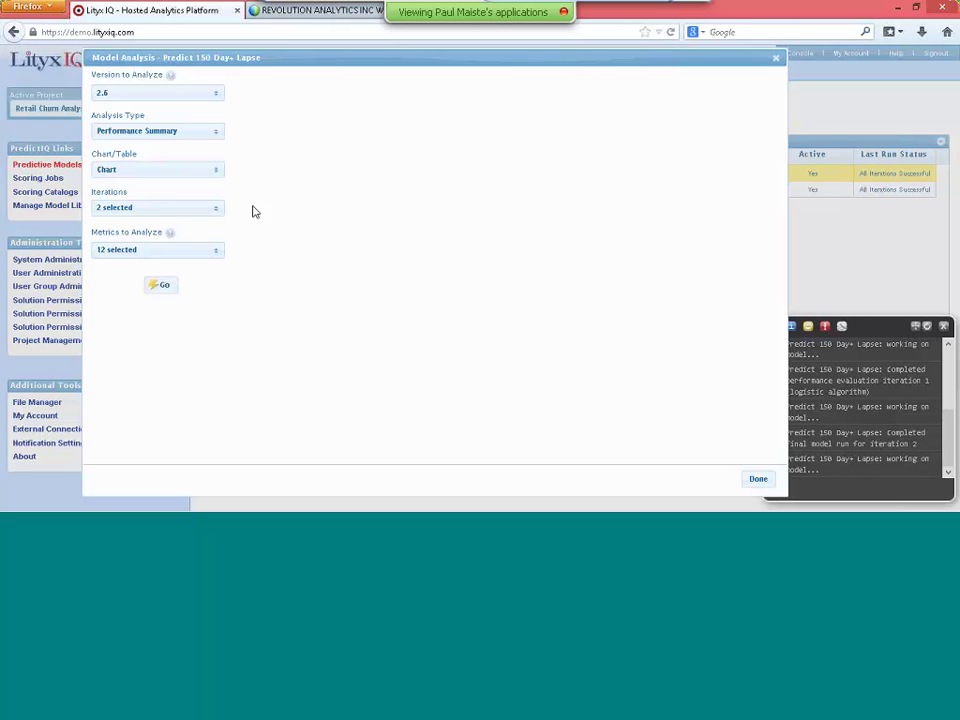
Chart only the five Lift metrics for version 2.6 across both iterations
left_click(186, 251)
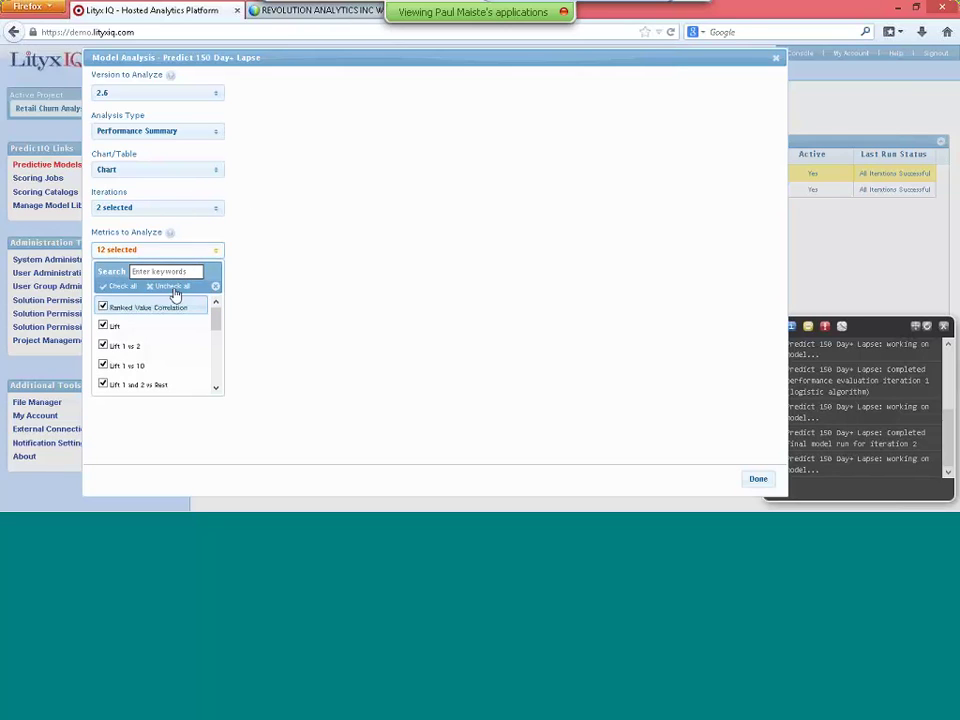
left_click(170, 286)
left_click(176, 272)
type("lift")
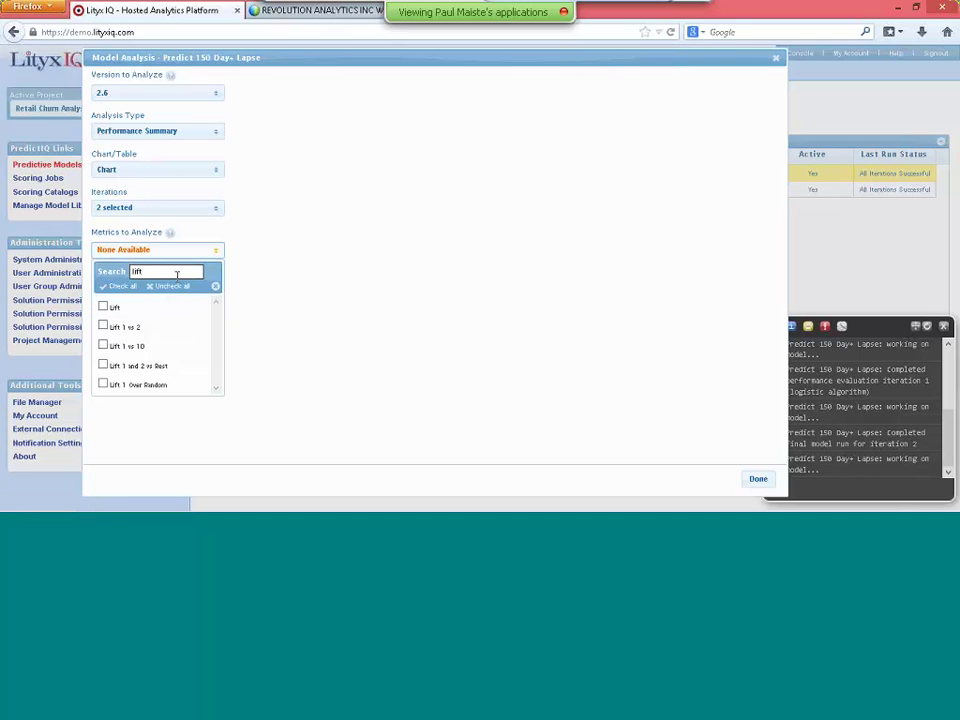
left_click(122, 287)
left_click(248, 325)
left_click(160, 290)
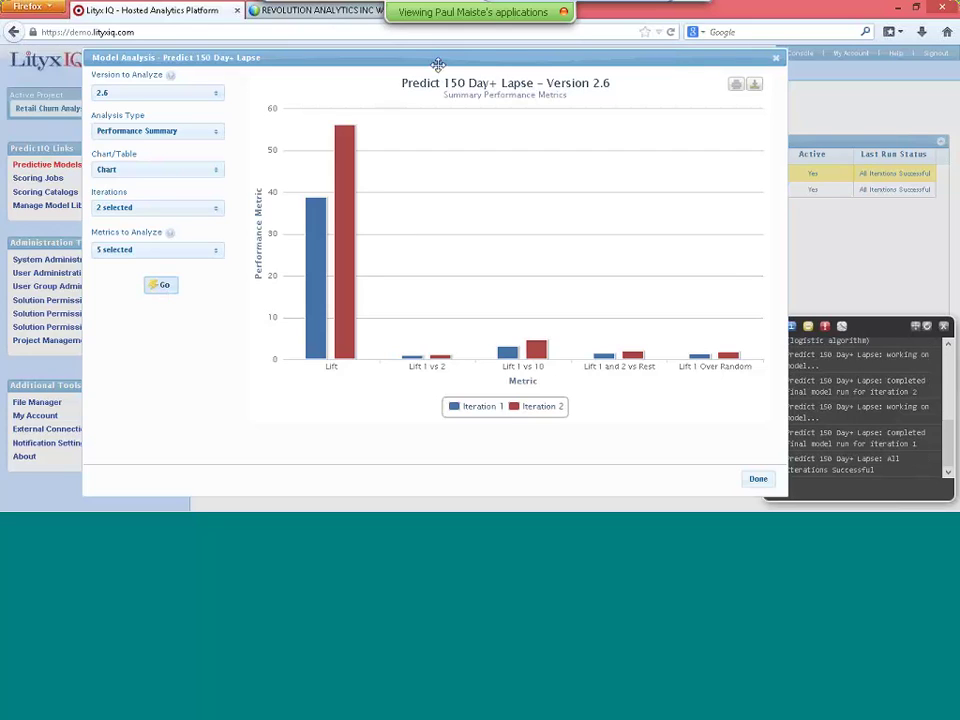
Review the chart's export formats, then set Analysis Type to Performance Details
mouse_move(318, 317)
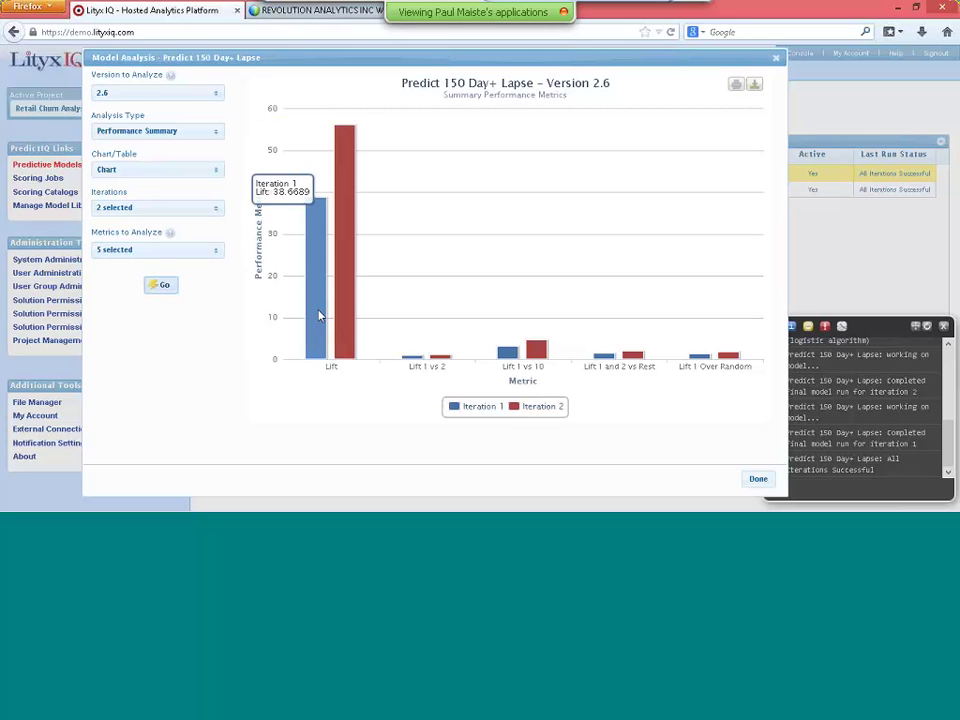
mouse_move(437, 360)
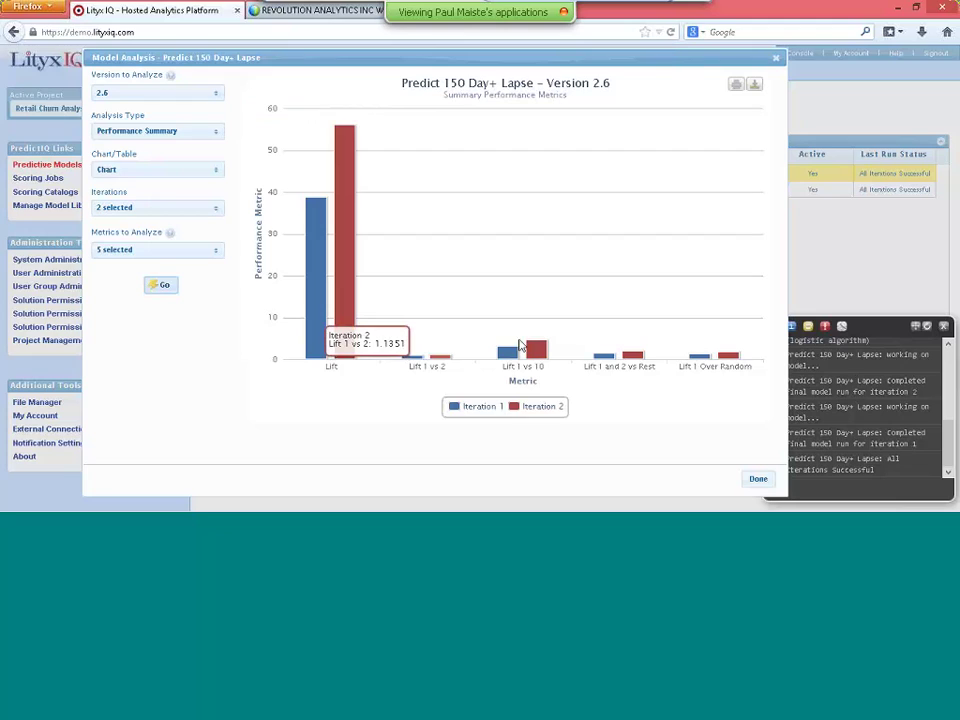
mouse_move(540, 349)
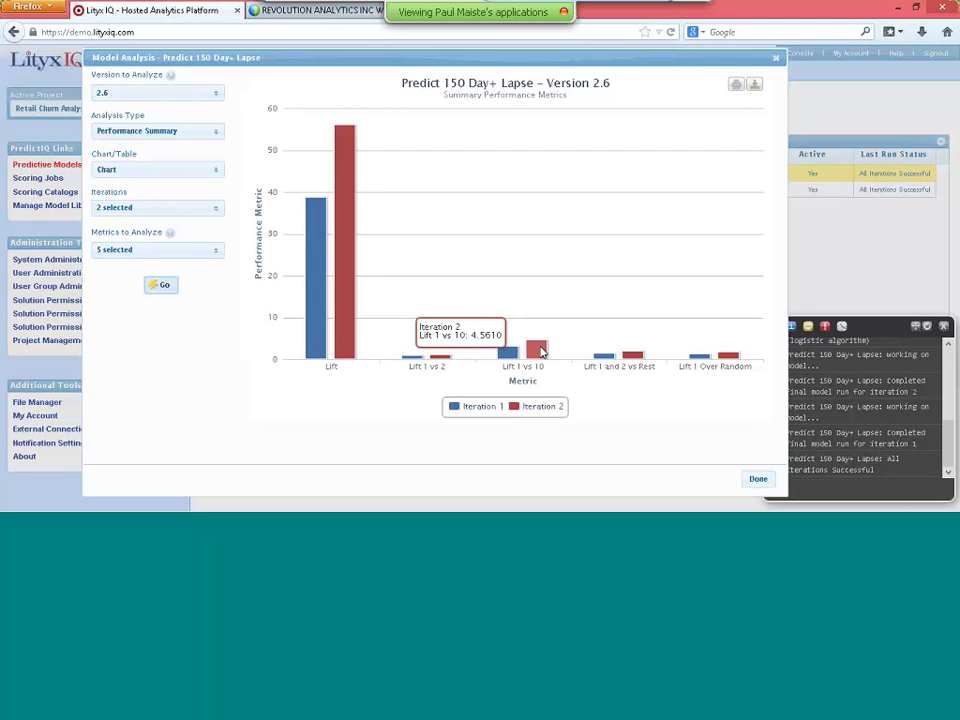
left_click(756, 86)
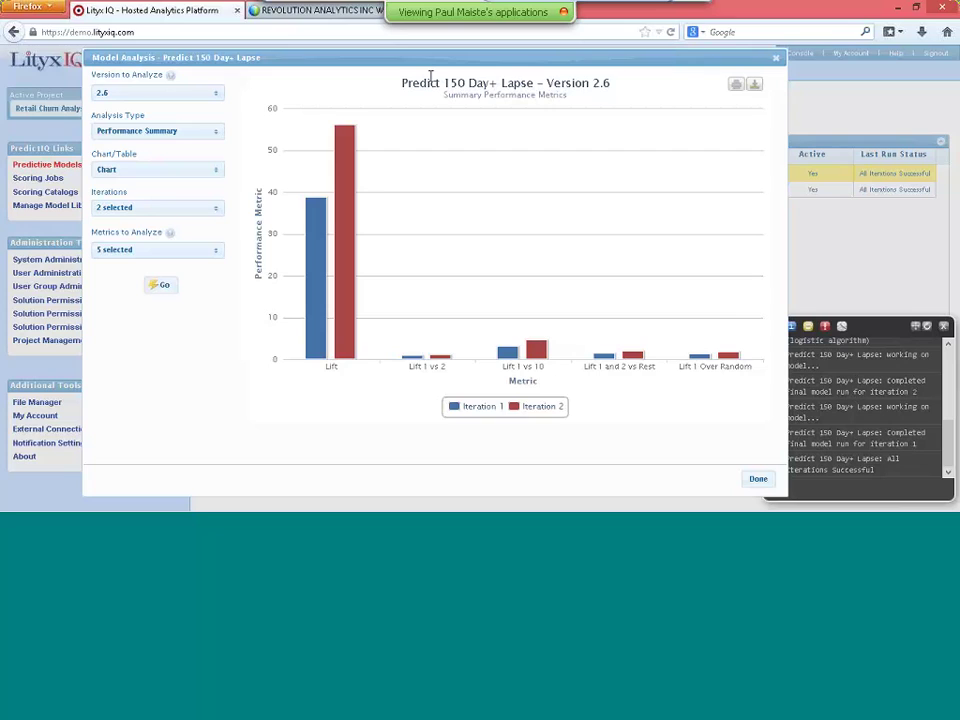
left_click(176, 134)
left_click(166, 172)
Plot both iterations' lift curves against a random model, then switch output to Table
left_click(163, 288)
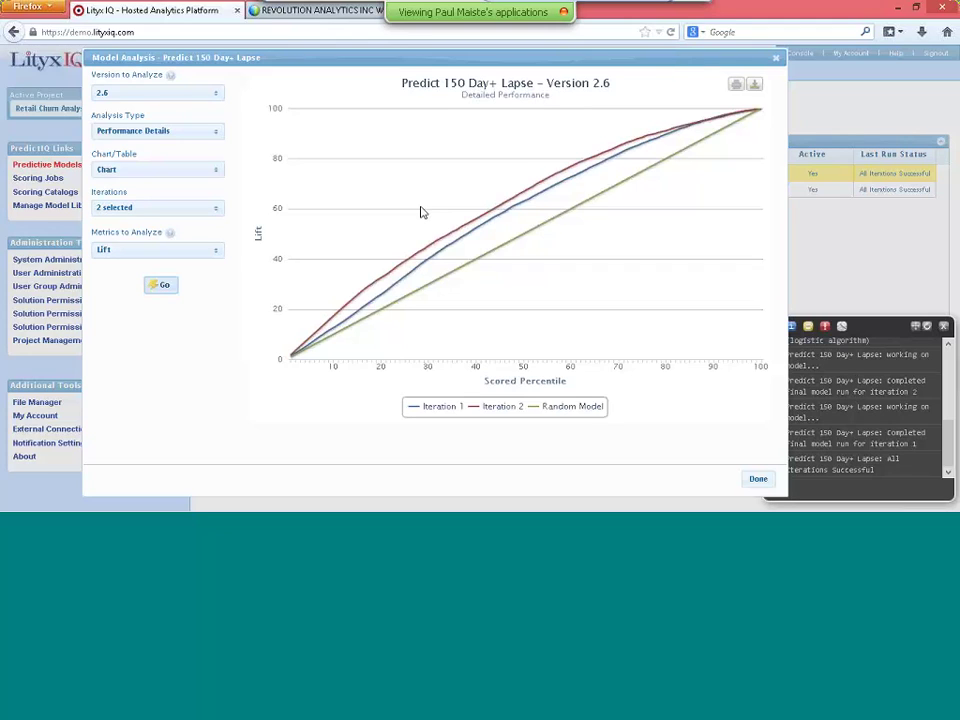
mouse_move(471, 225)
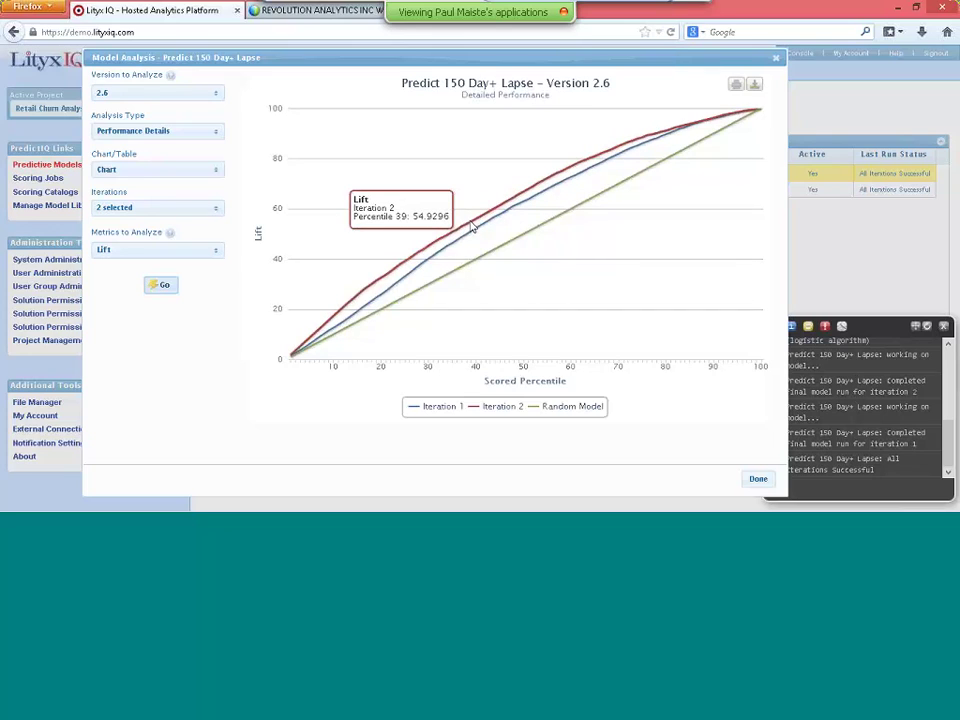
left_click(213, 169)
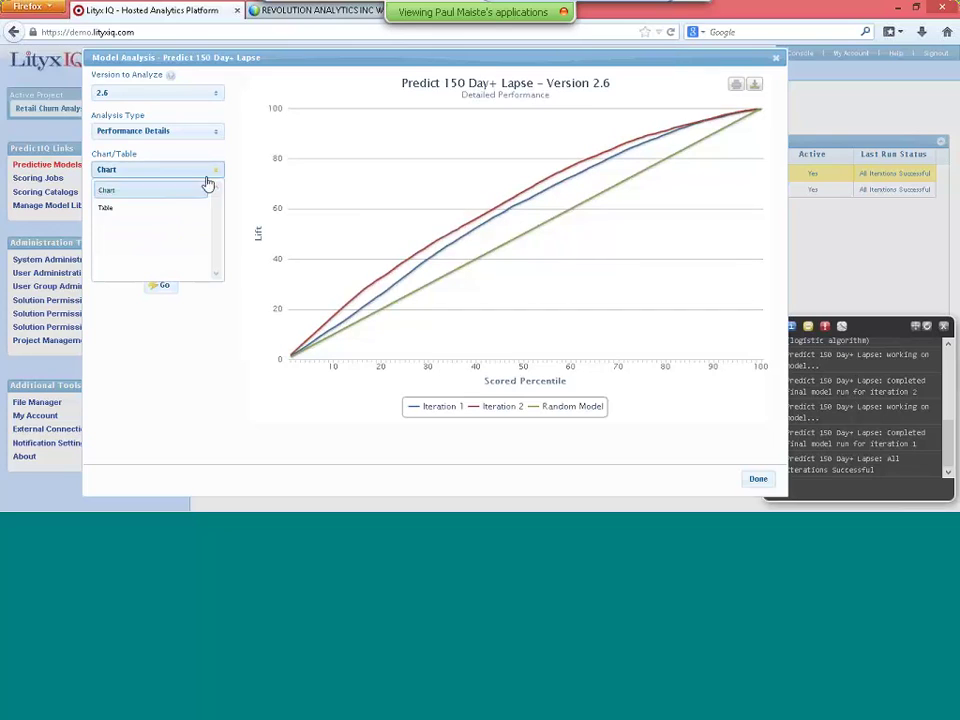
left_click(167, 211)
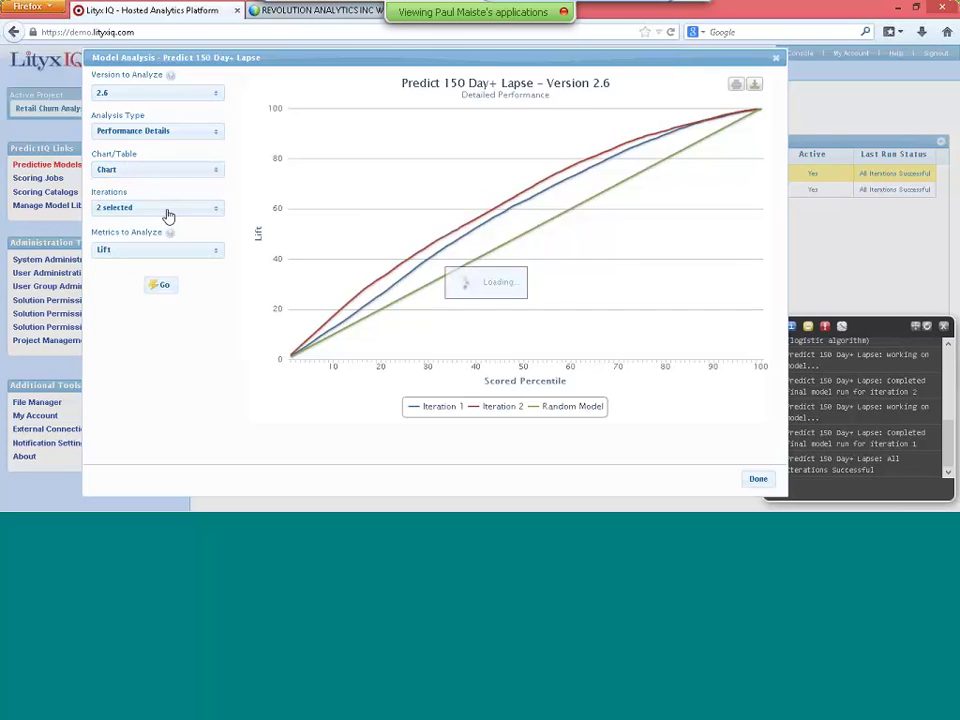
Generate the Iteration 1 Performance Details table and review its 100 percentile rows
left_click(159, 286)
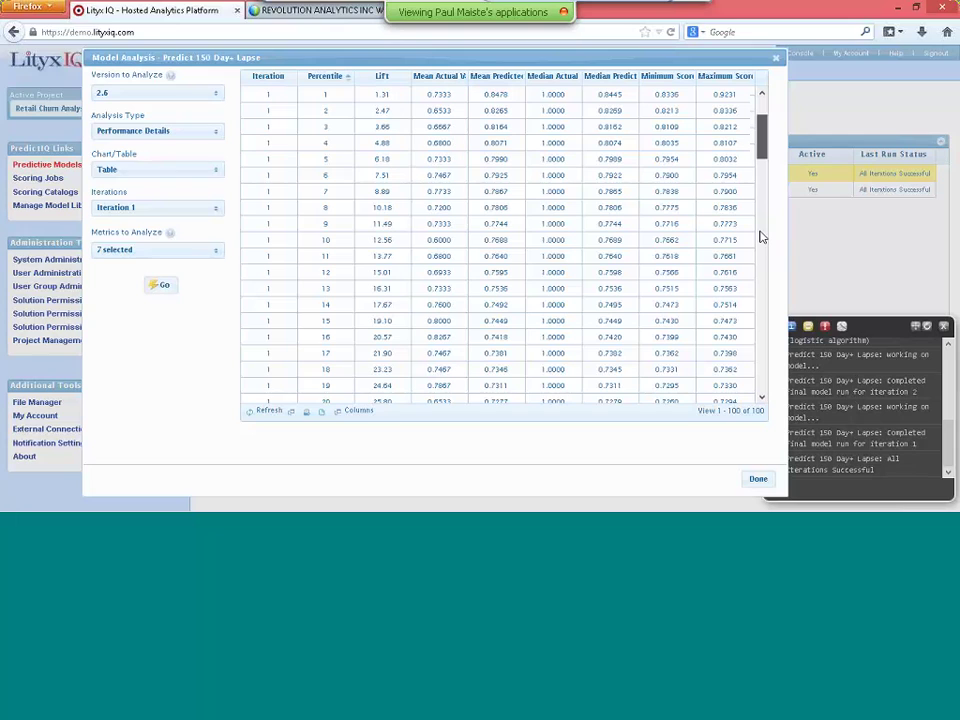
scroll(760, 260, "down", 5)
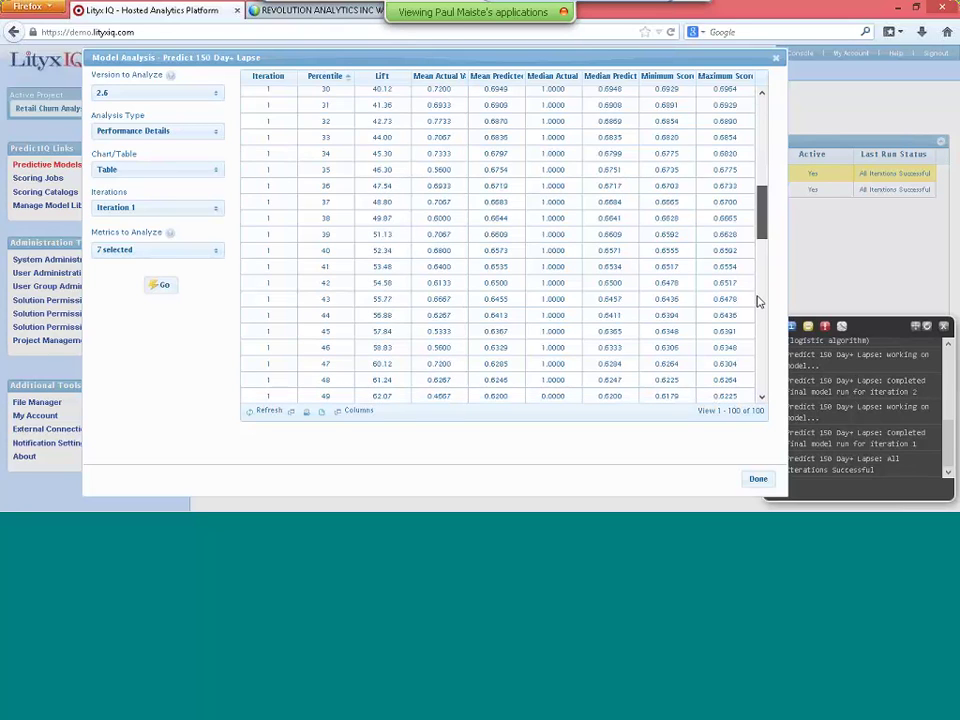
scroll(758, 300, "up", 5)
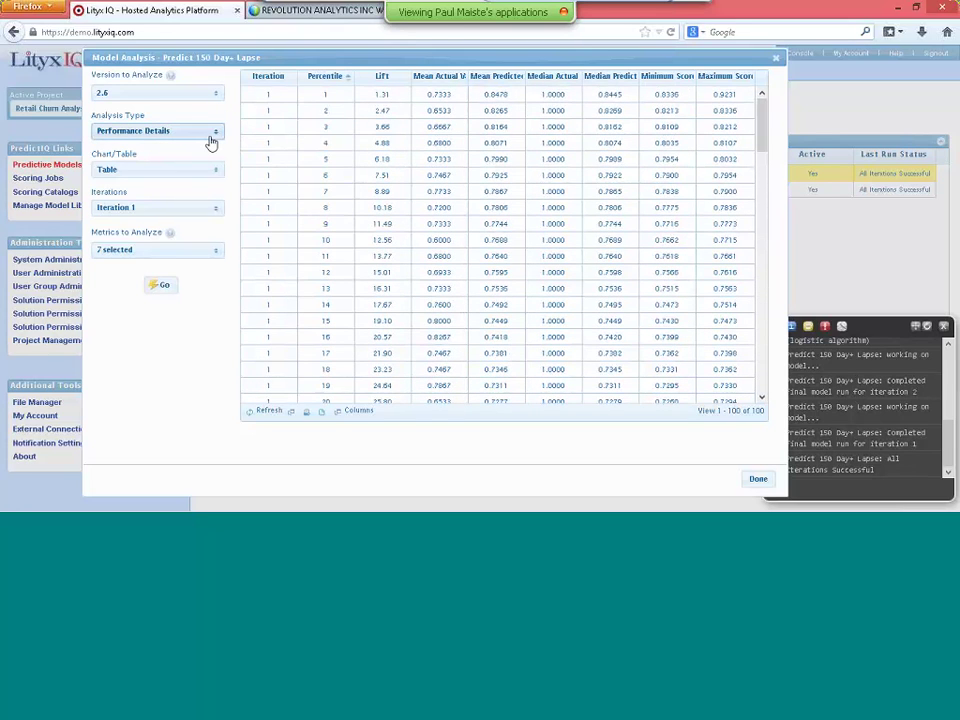
left_click(211, 135)
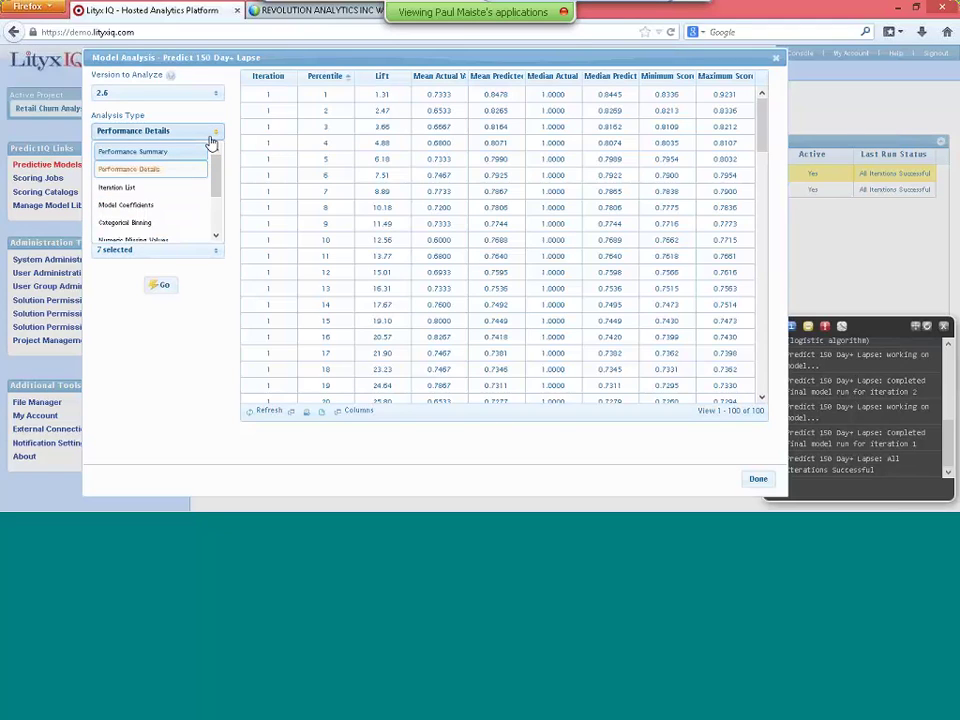
left_click_drag(217, 178, 214, 189)
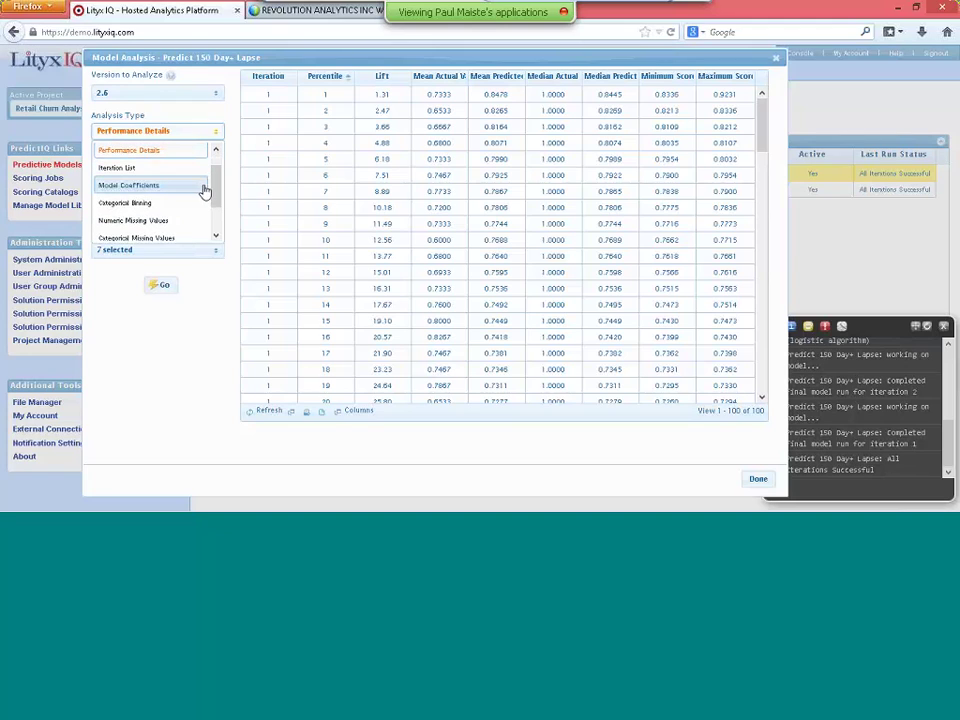
left_click_drag(214, 182, 218, 223)
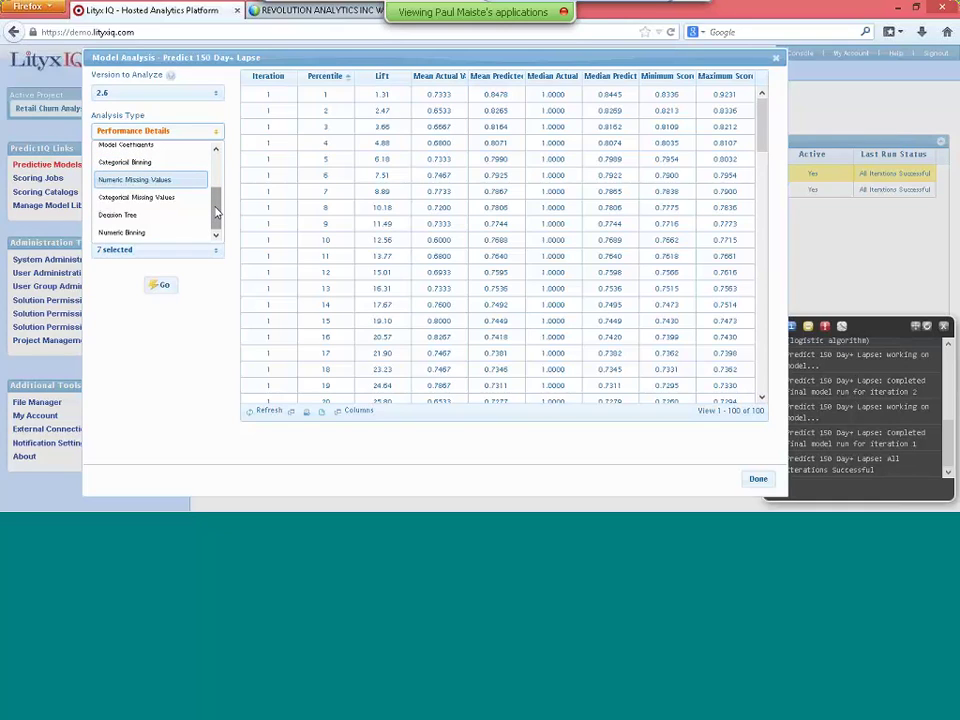
left_click(224, 210)
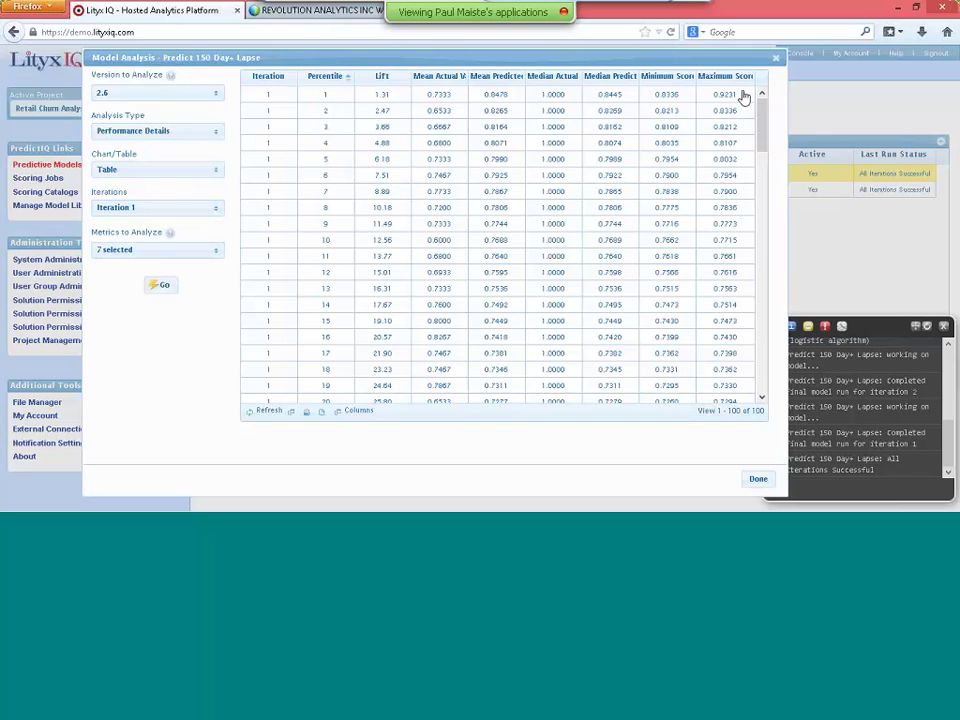
Close Model Analysis and bring up Approvals & Implementation for Predict 150 Day+ Lapse
left_click(776, 59)
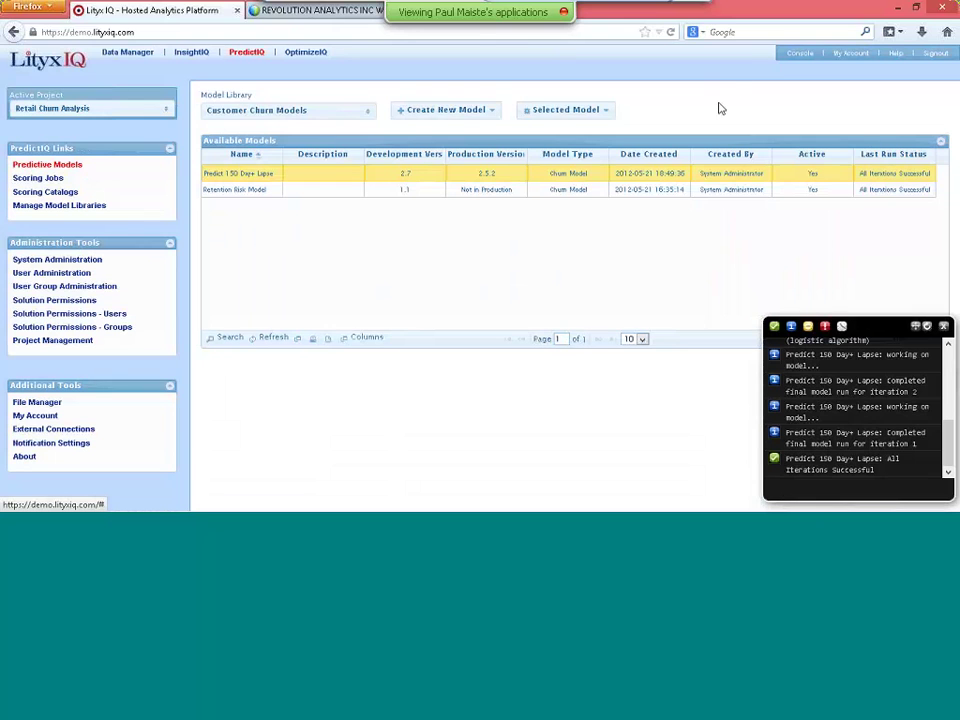
left_click(605, 111)
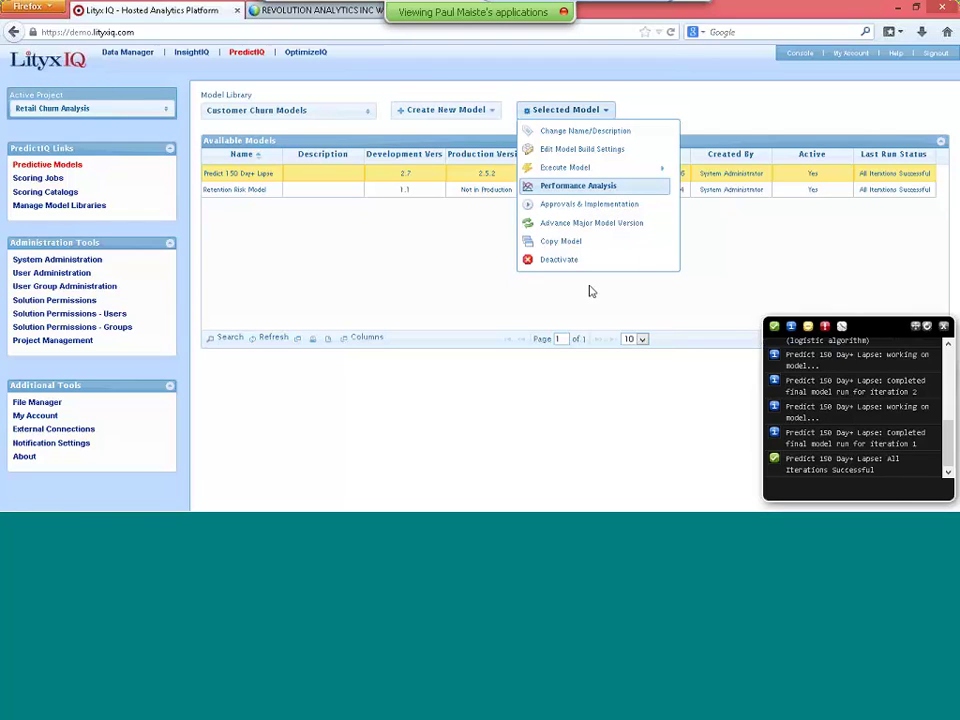
left_click(599, 206)
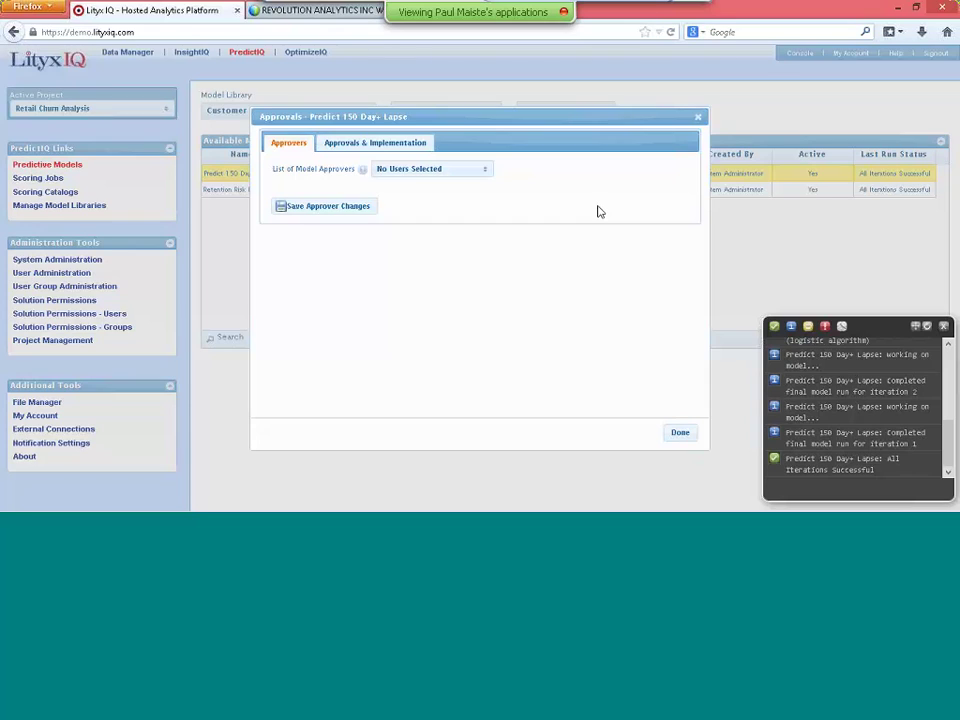
Confirm production is version 2.5.2 with 2.7.2 offered, then close Approvals unchanged
left_click(366, 146)
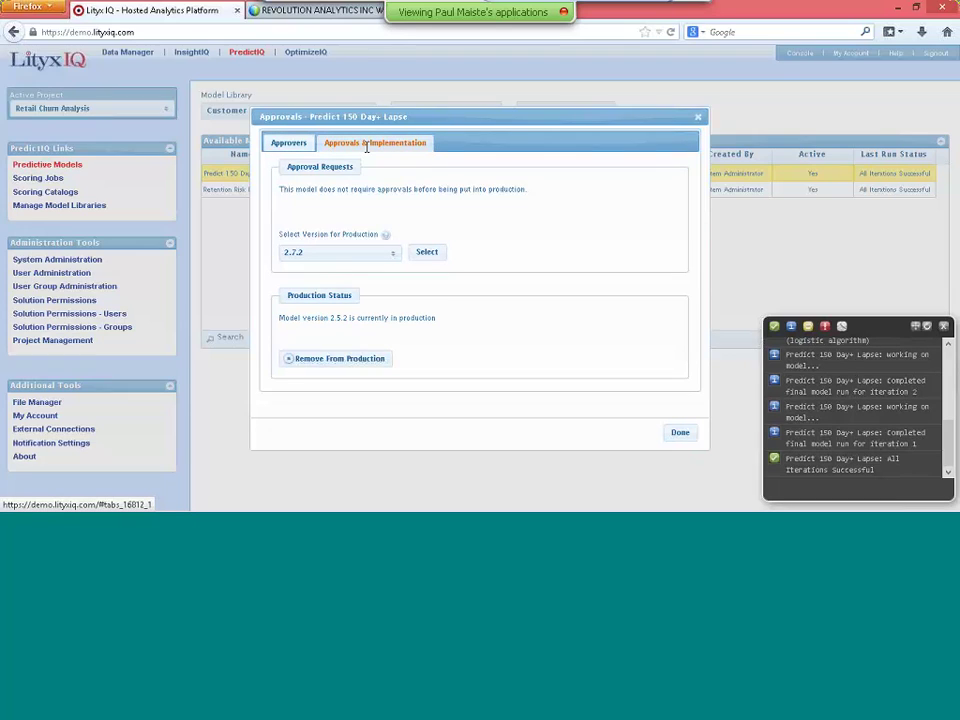
left_click(395, 256)
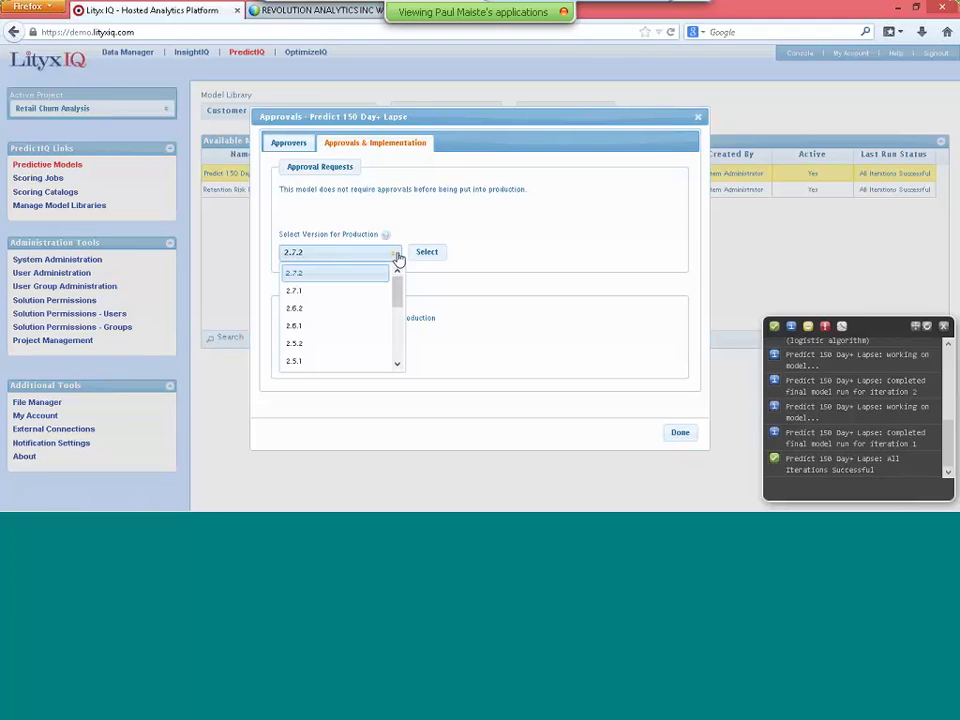
left_click(405, 256)
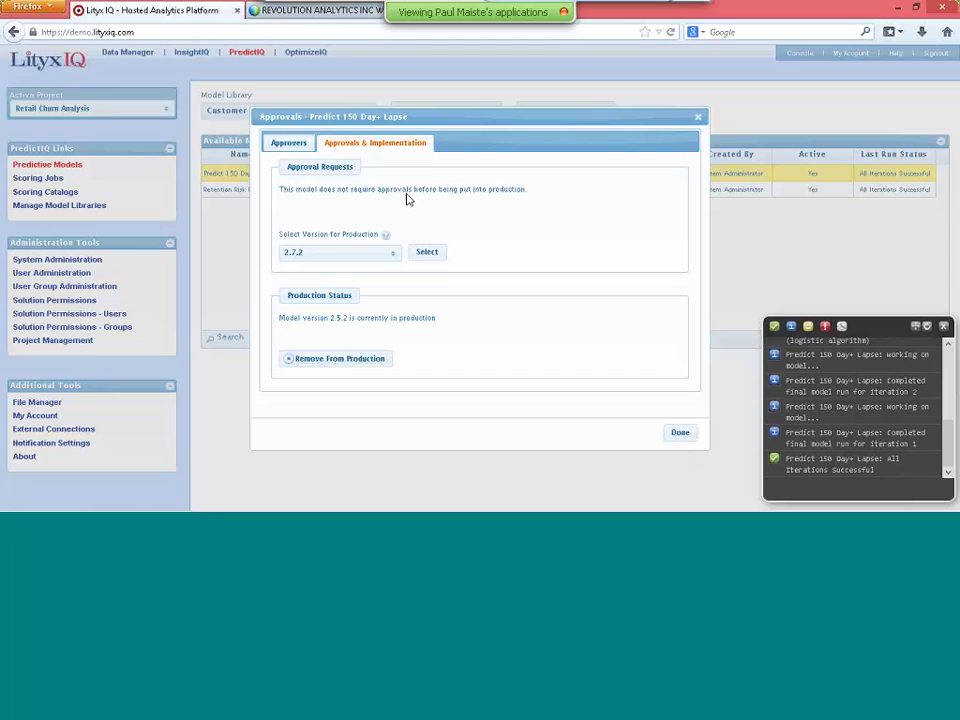
left_click(698, 118)
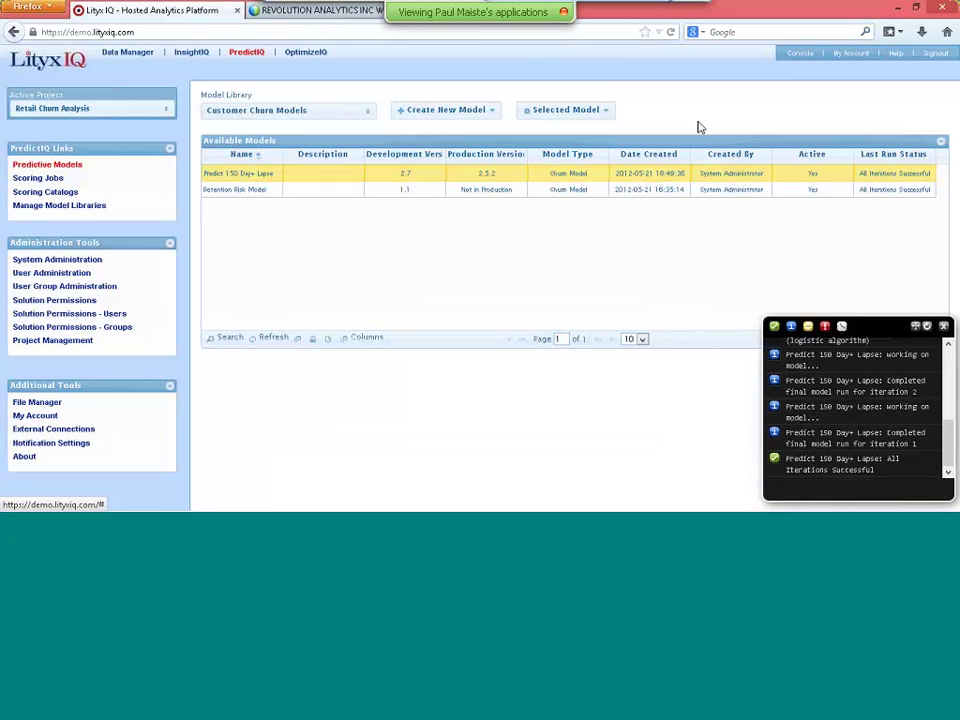
Refresh the model grid to show version 2.8, select Predict 150 Day+ Lapse, and view Scoring Jobs
left_click(272, 337)
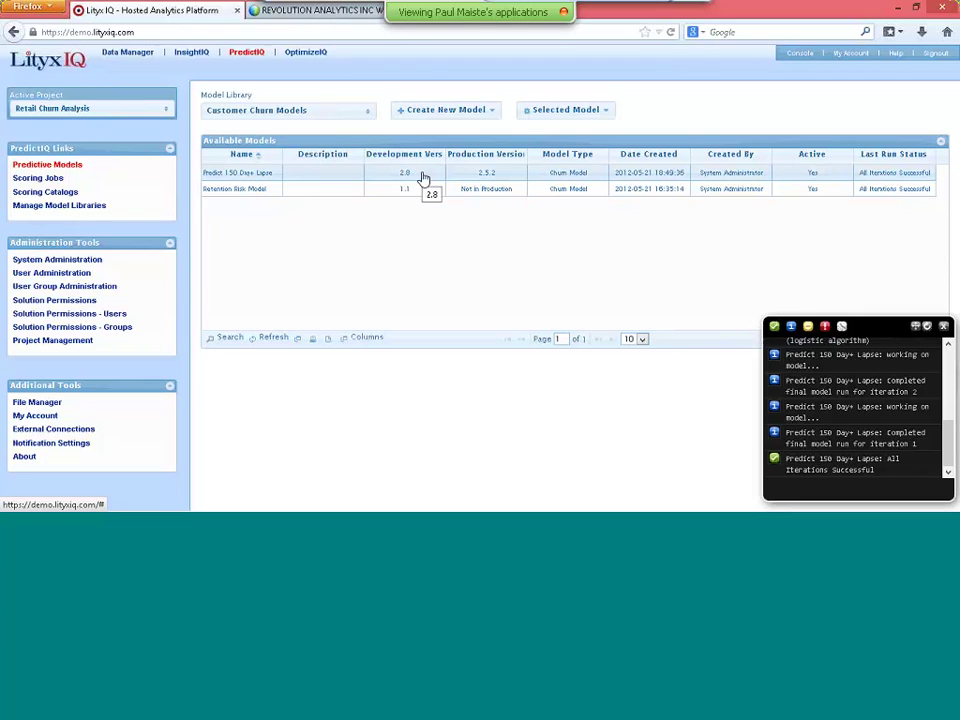
left_click(487, 175)
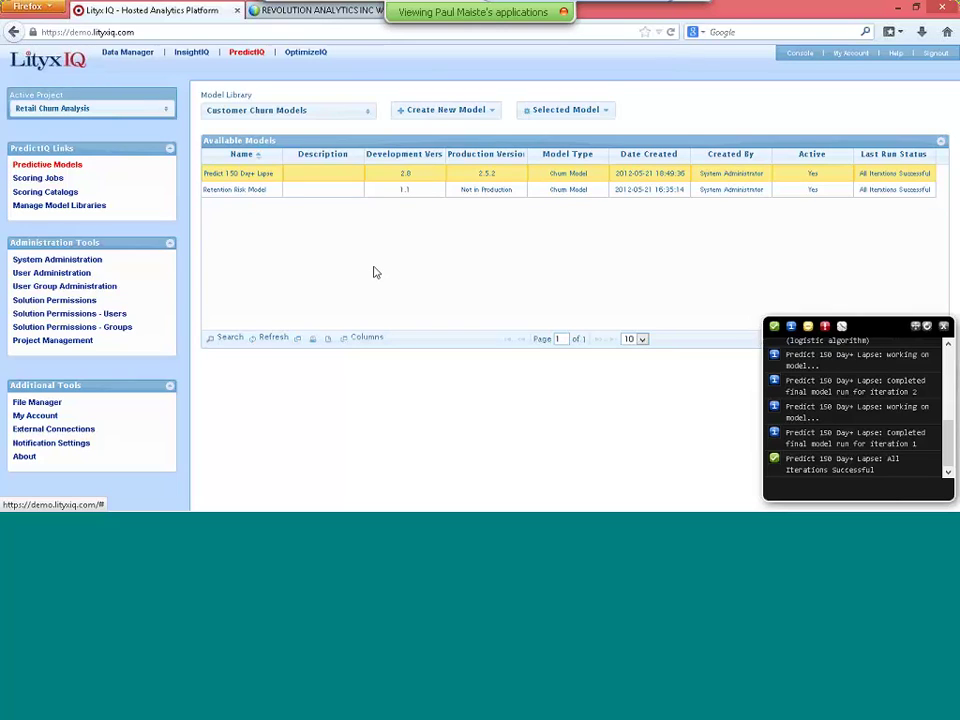
left_click(51, 183)
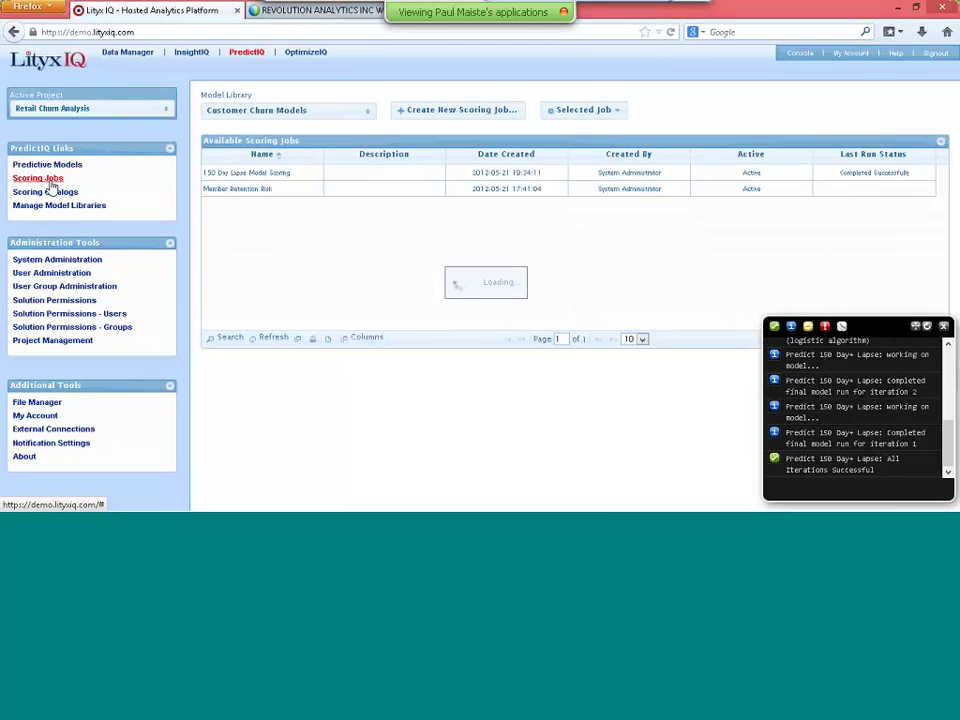
Clear notifications and edit settings of the 150 Day Lapse Model Scoring job
left_click(925, 328)
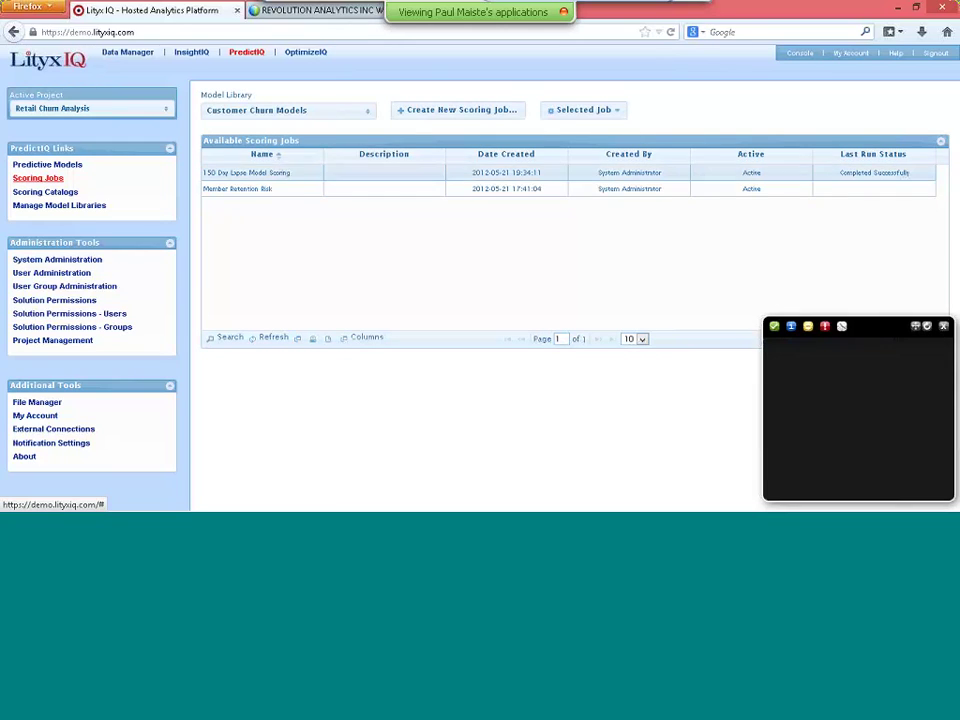
left_click(310, 178)
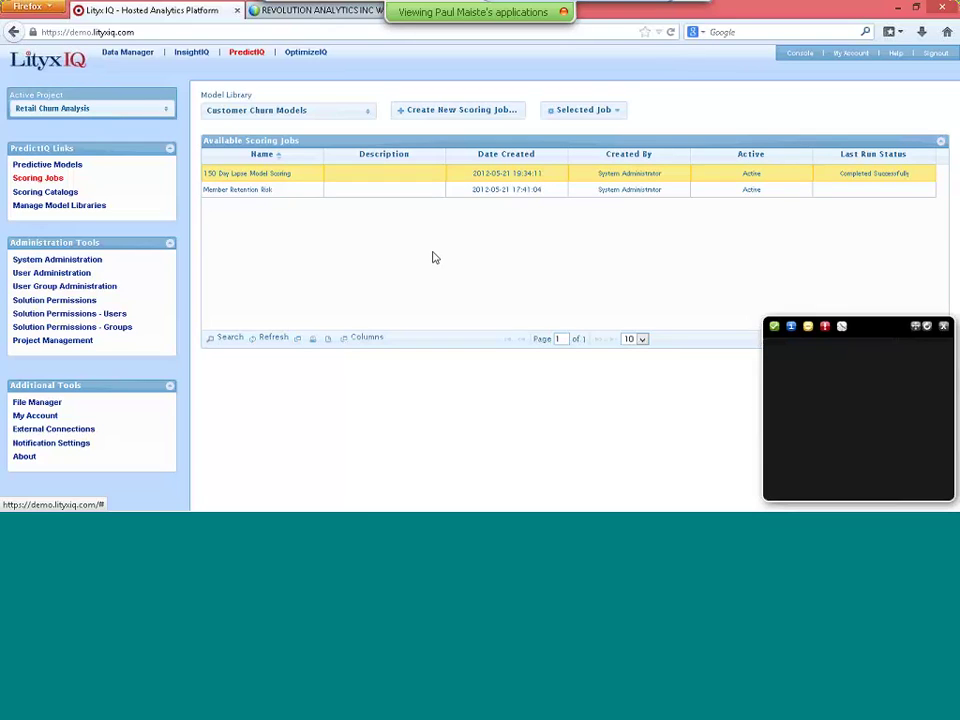
left_click(621, 116)
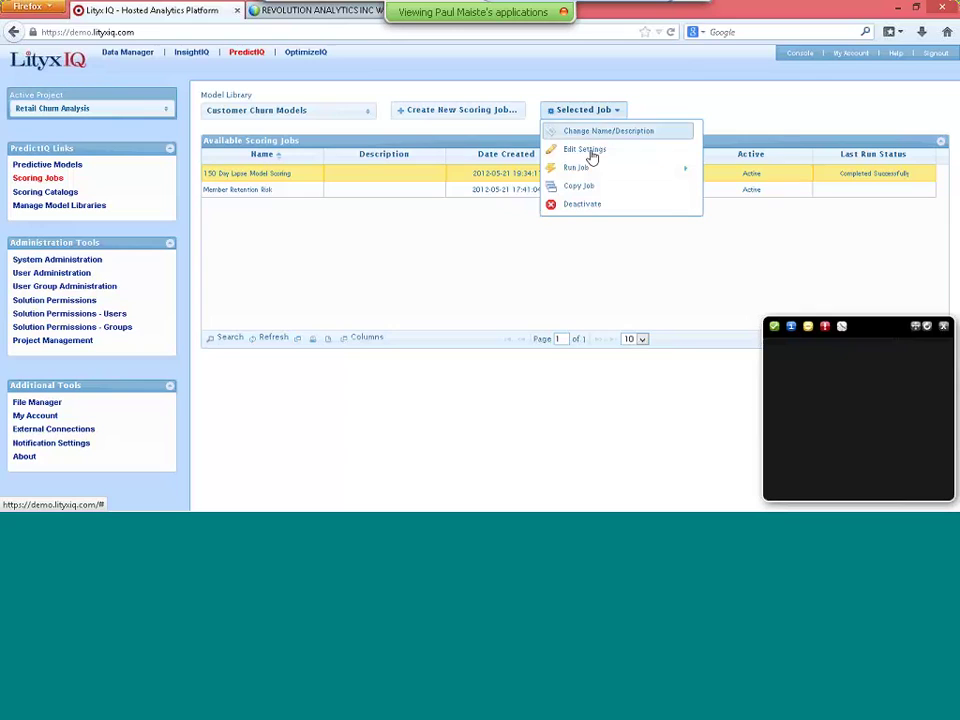
left_click(590, 153)
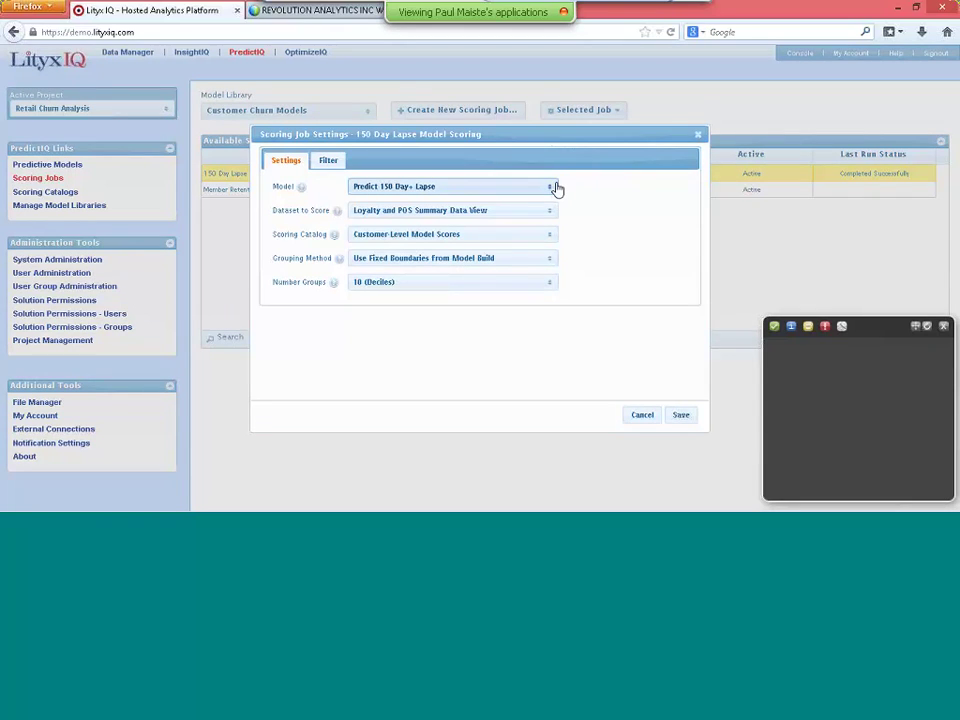
Verify Model, Dataset to Score, Grouping Method and Number Groups (10 Deciles) without changing them
left_click(556, 187)
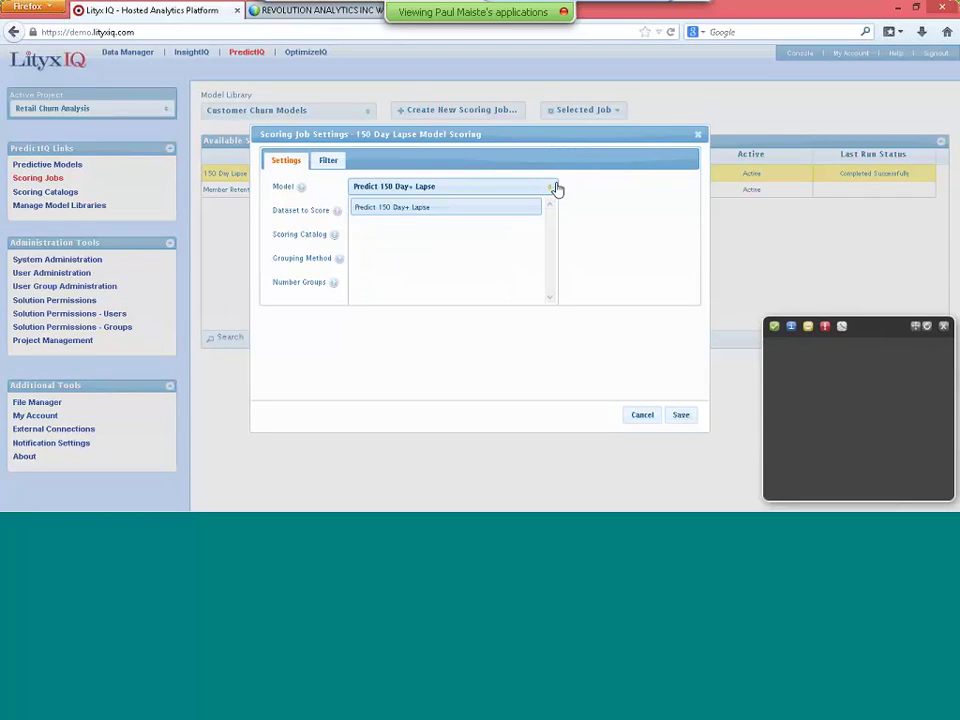
left_click(556, 188)
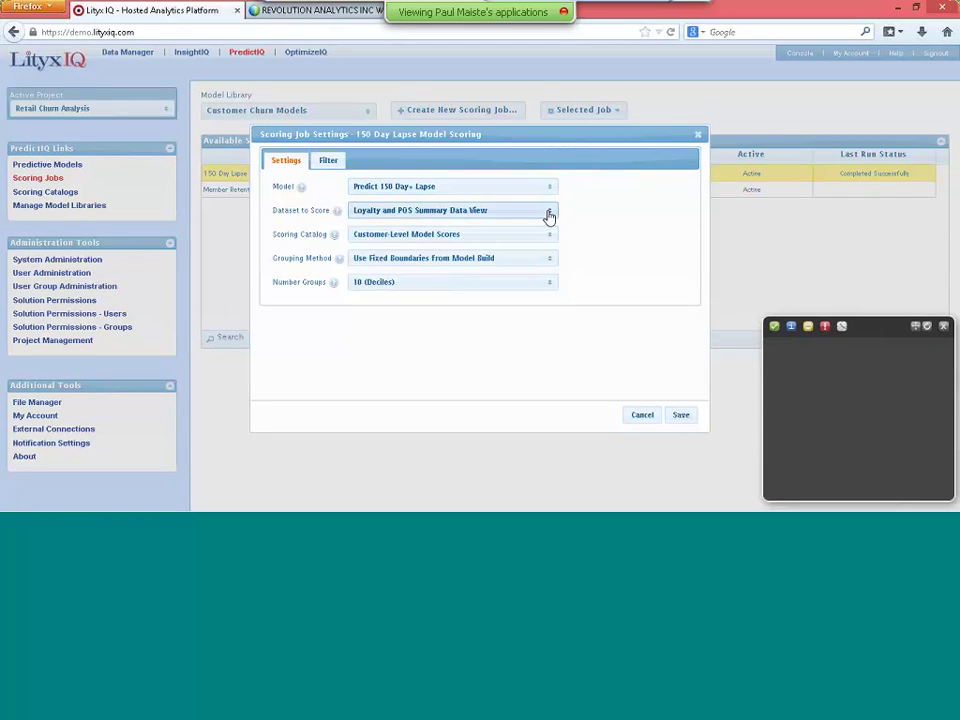
left_click(549, 213)
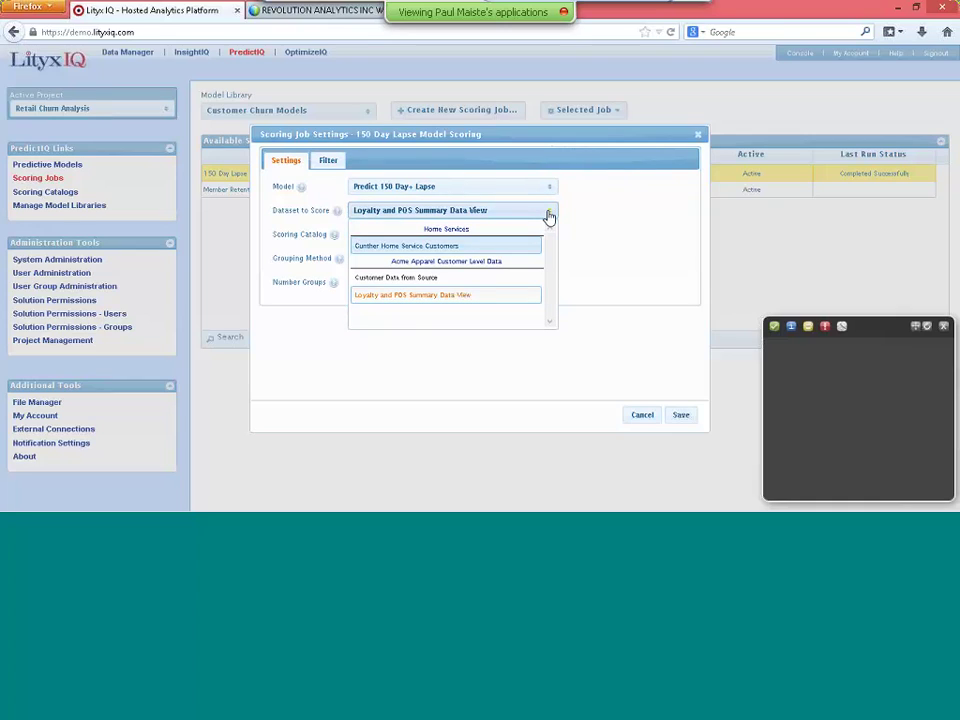
left_click(550, 214)
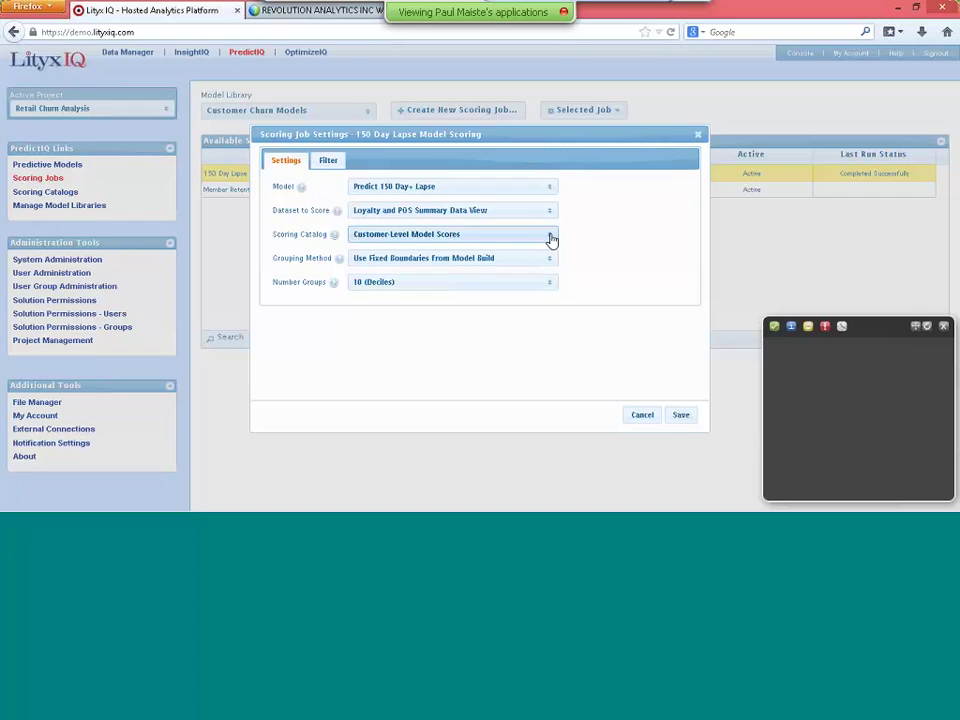
left_click(540, 261)
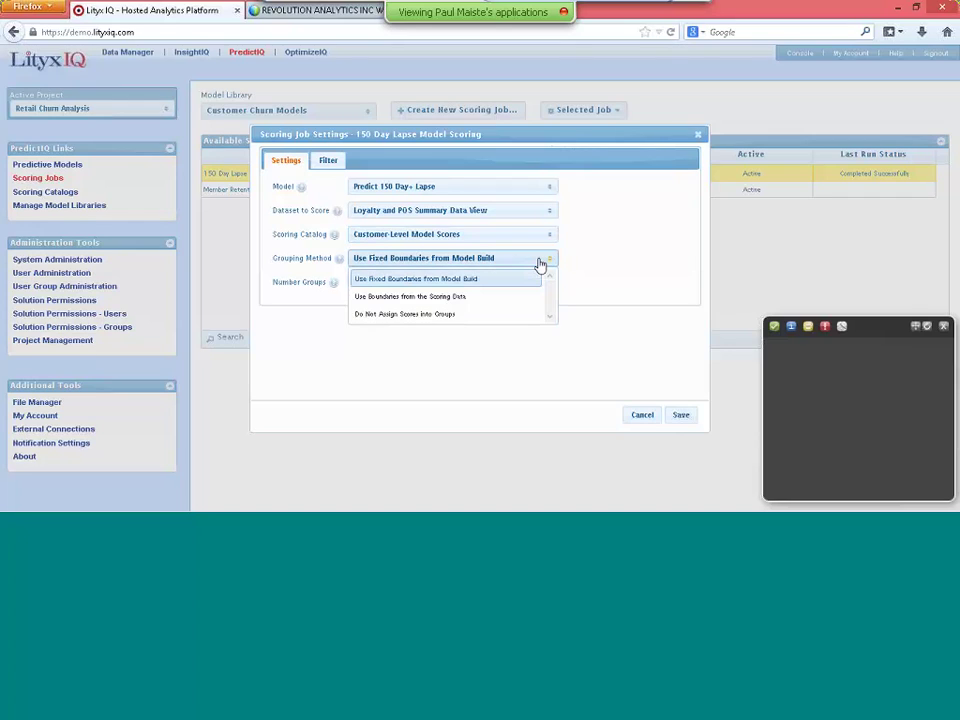
left_click(536, 277)
left_click(540, 284)
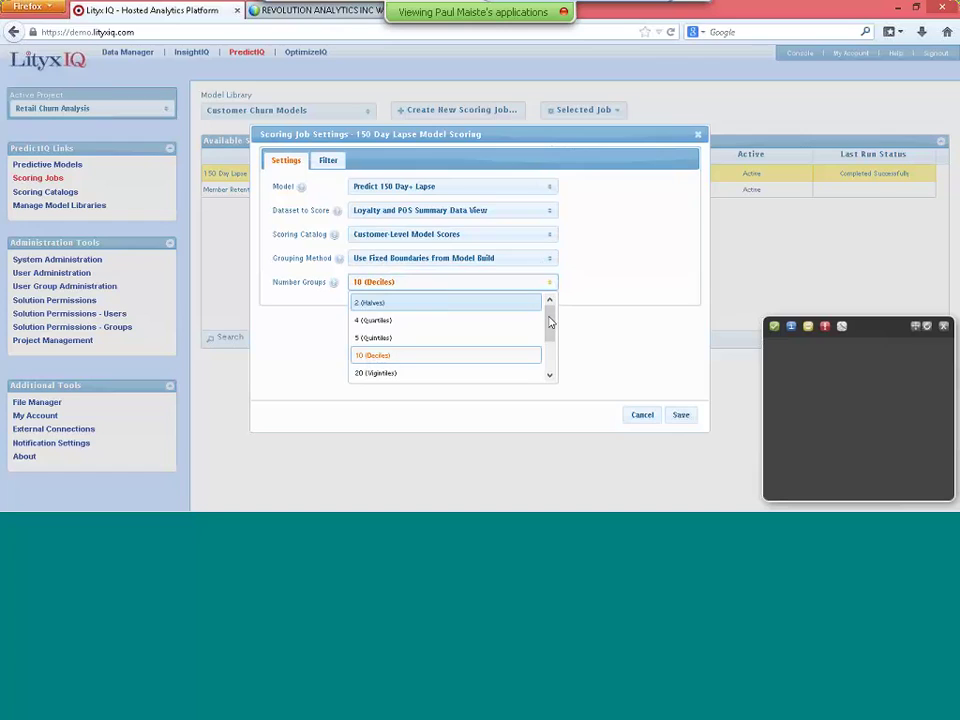
left_click_drag(549, 327, 551, 353)
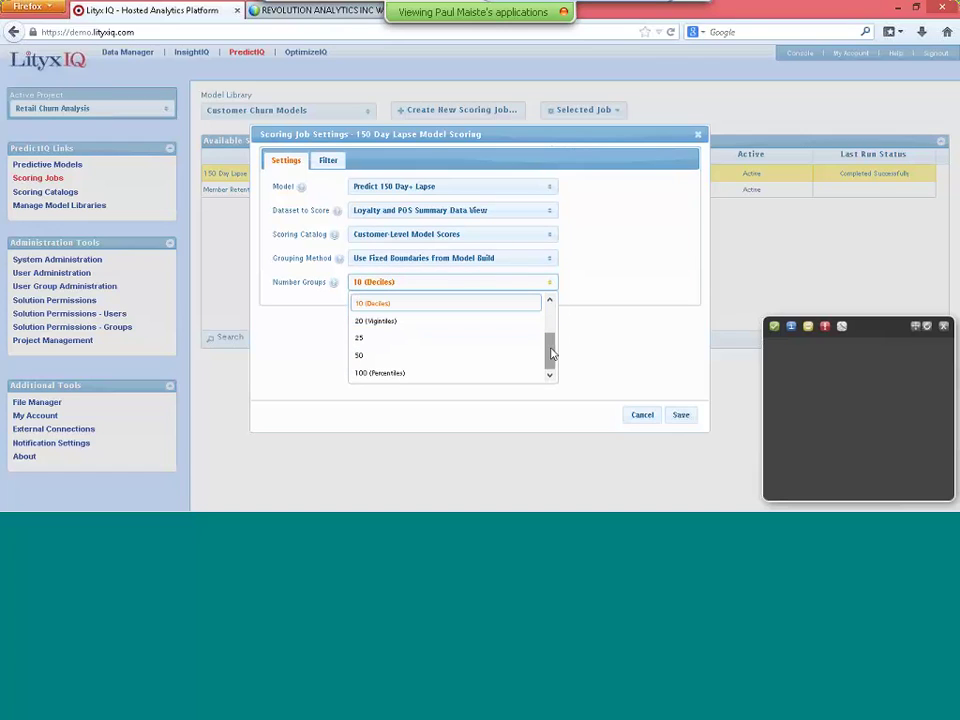
left_click(602, 345)
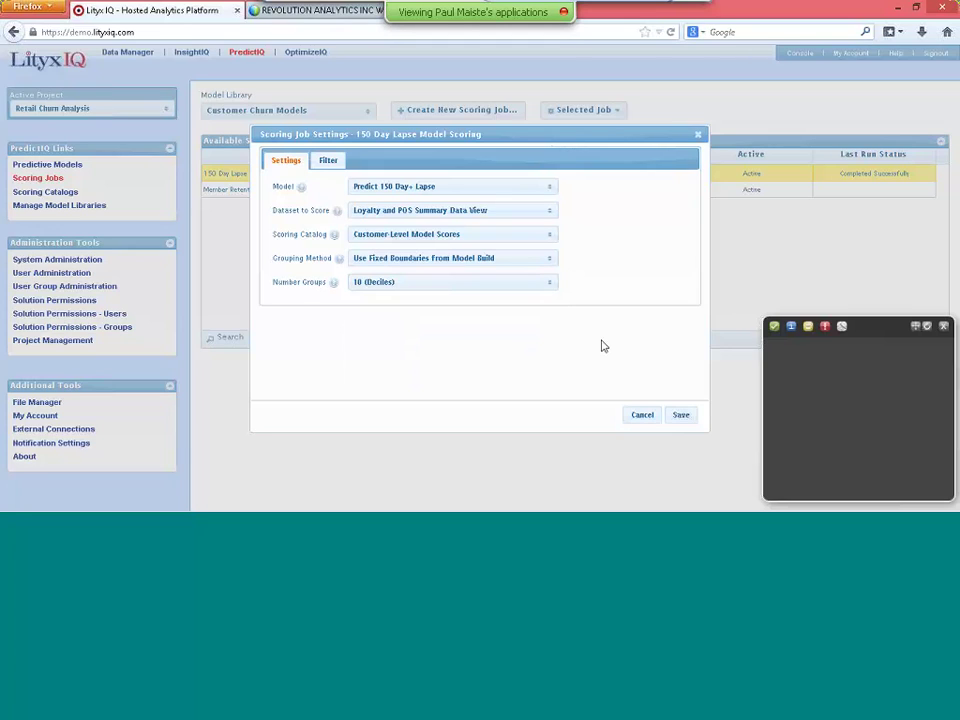
Close the settings and run the 150 Day Lapse Model Scoring job now, confirming the queued alert
left_click(698, 137)
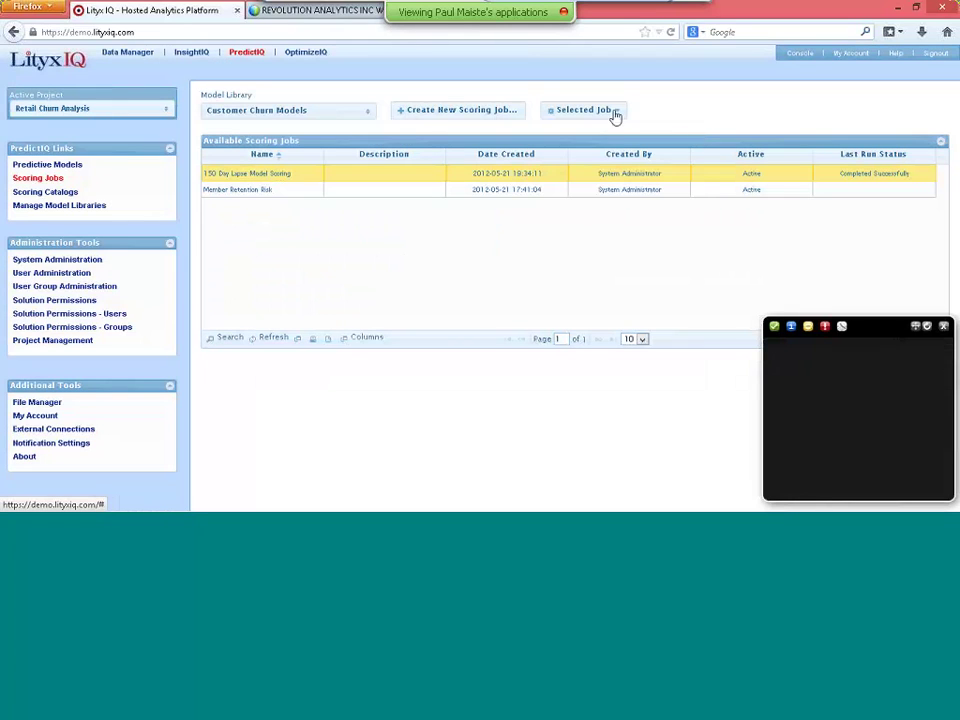
left_click(605, 113)
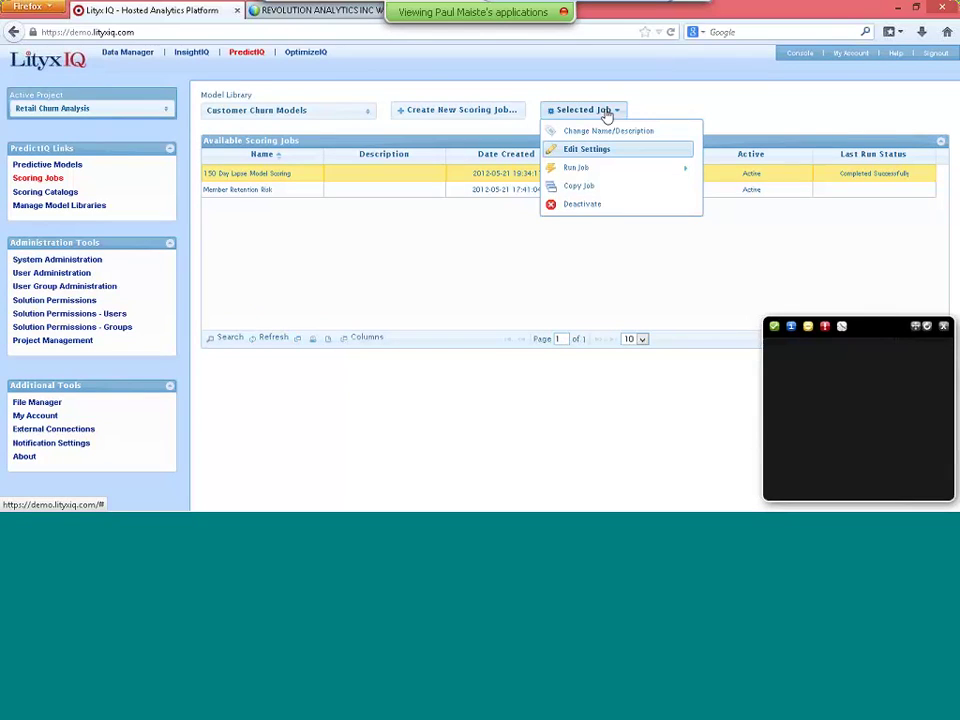
mouse_move(606, 174)
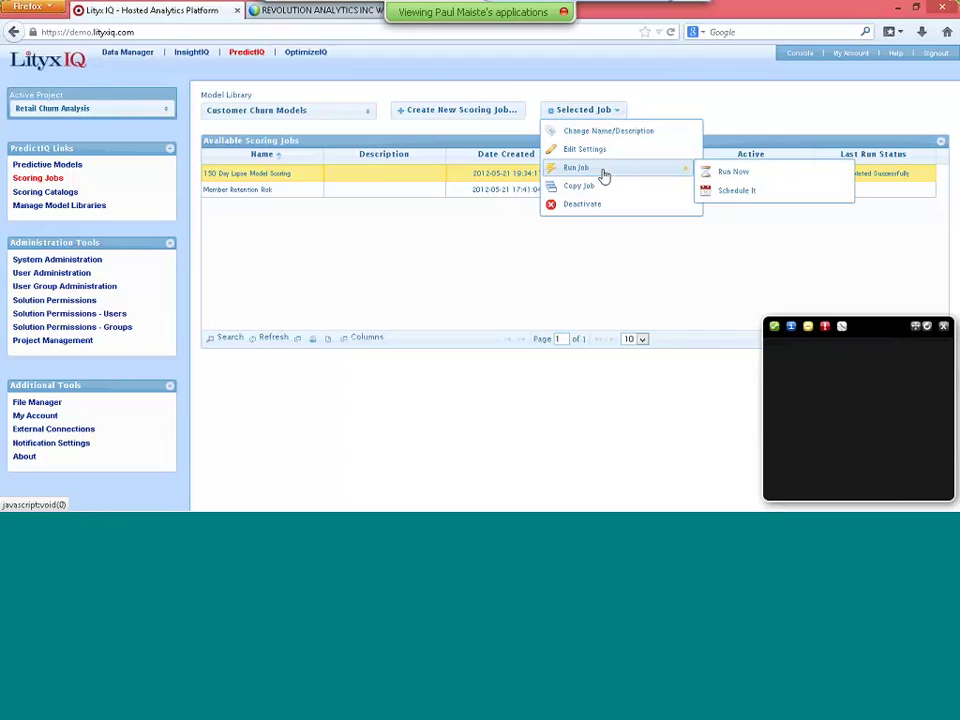
left_click(710, 173)
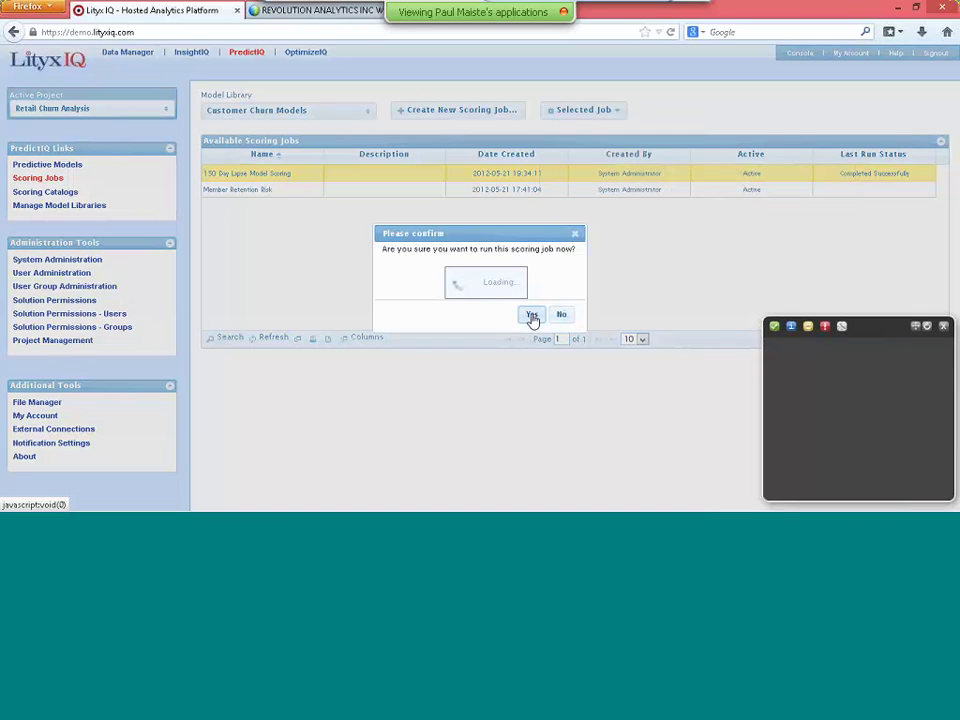
left_click(530, 316)
left_click(560, 316)
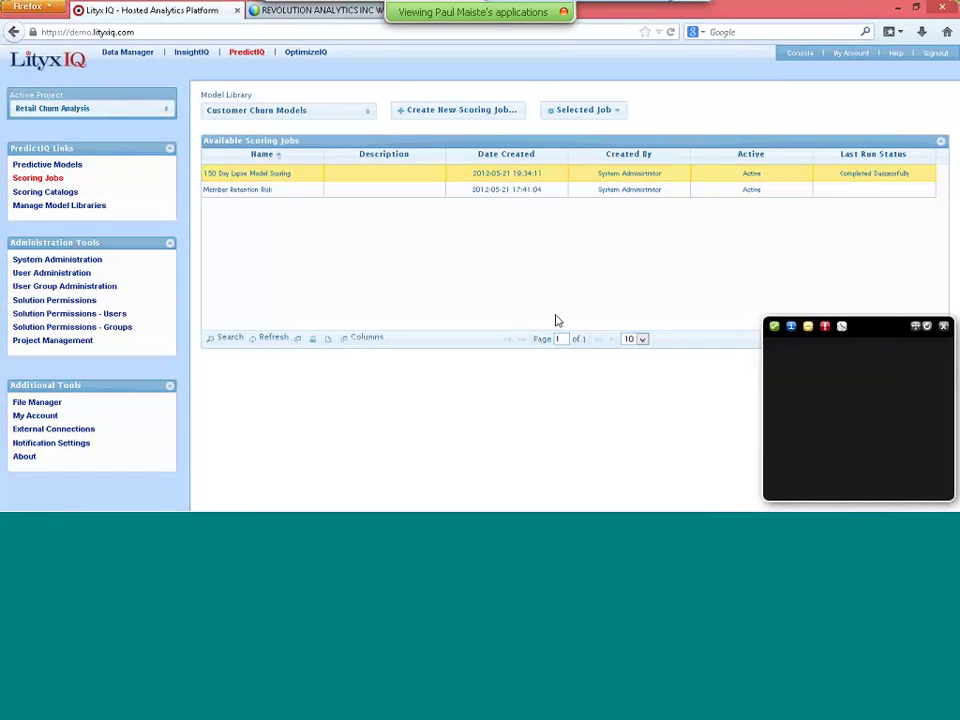
left_click(615, 112)
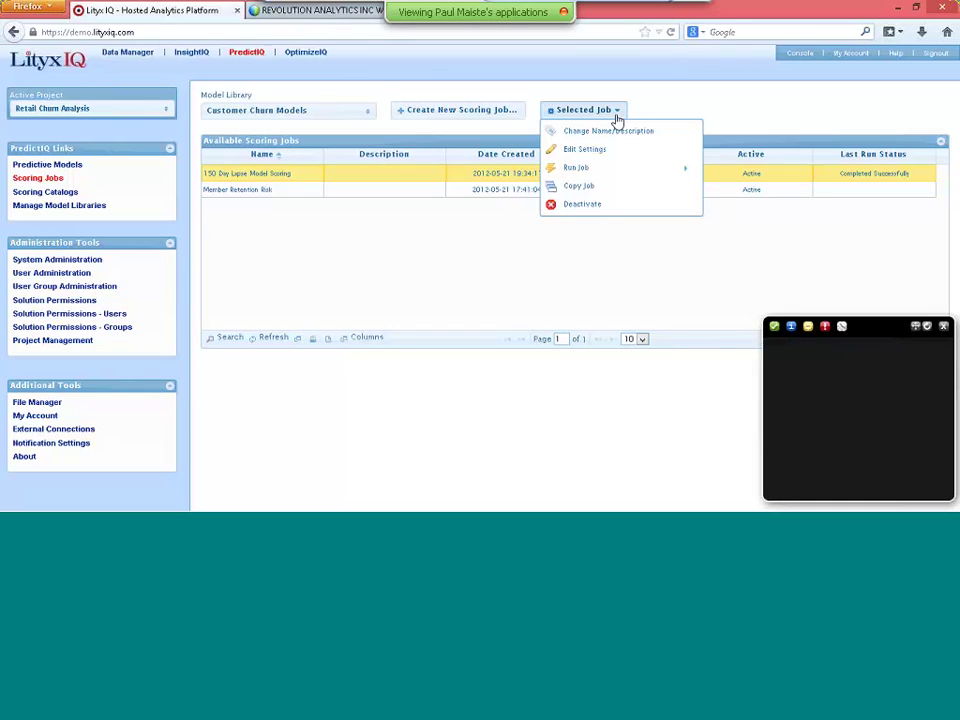
Wait until the run completes successfully with 200272 records scored, then dismiss the job menu
left_click(610, 177)
mouse_move(664, 180)
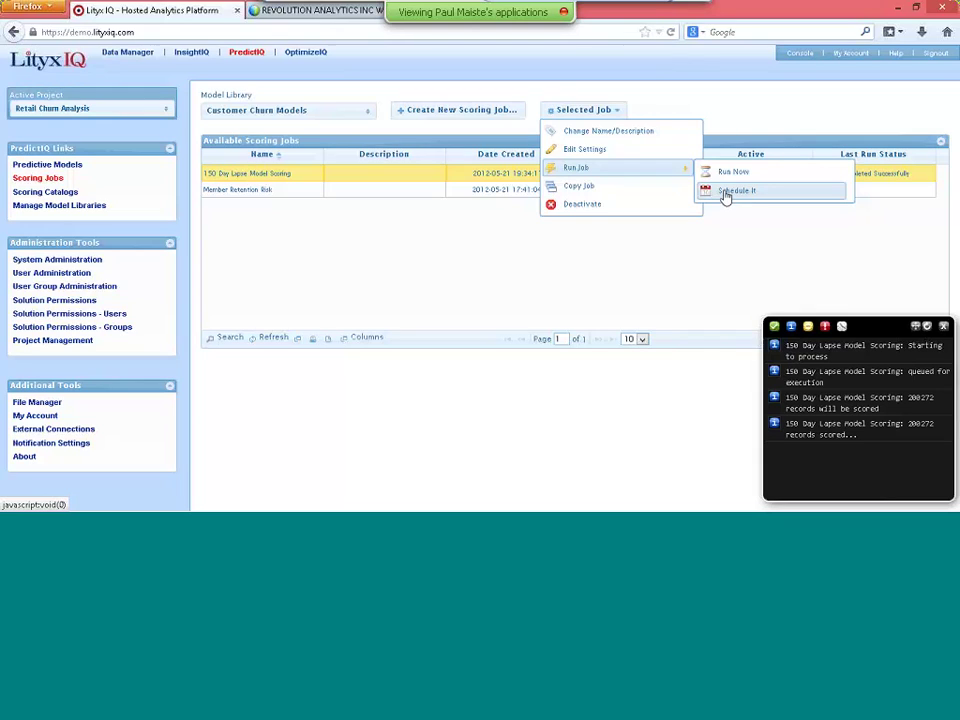
left_click(741, 245)
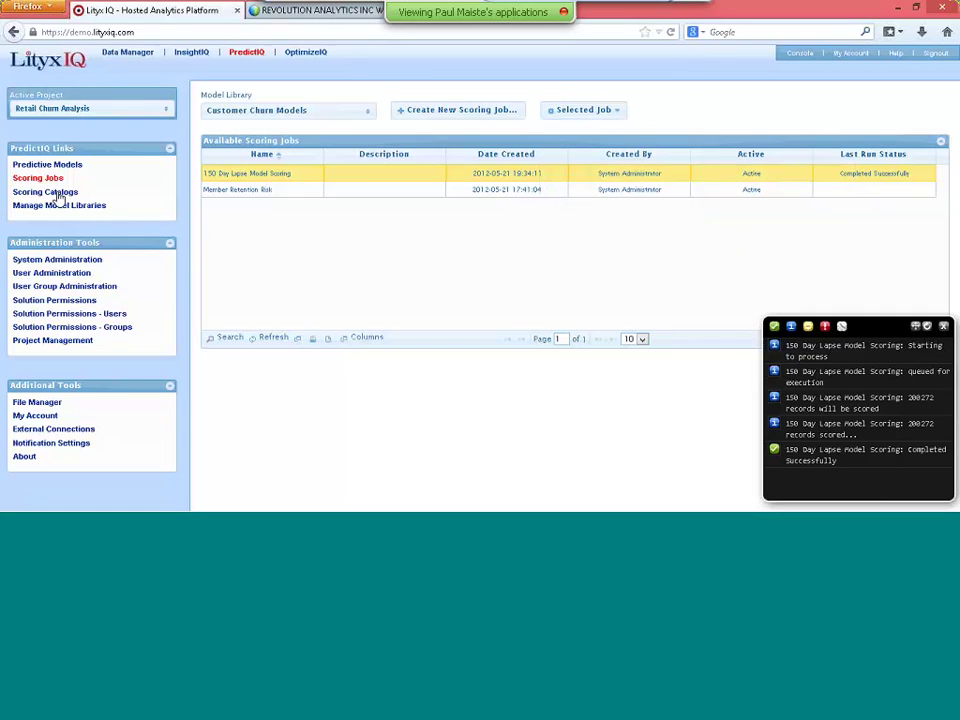
Select the Customer-Level Model Scores catalog under Scoring Catalogs and browse its stored scores
left_click(58, 194)
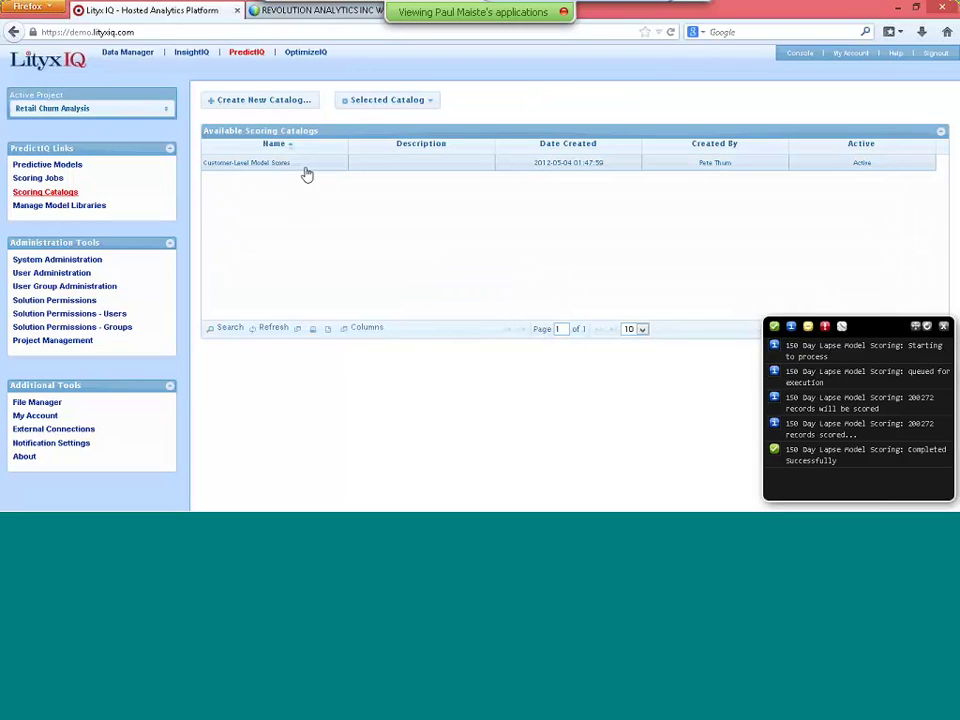
left_click(306, 168)
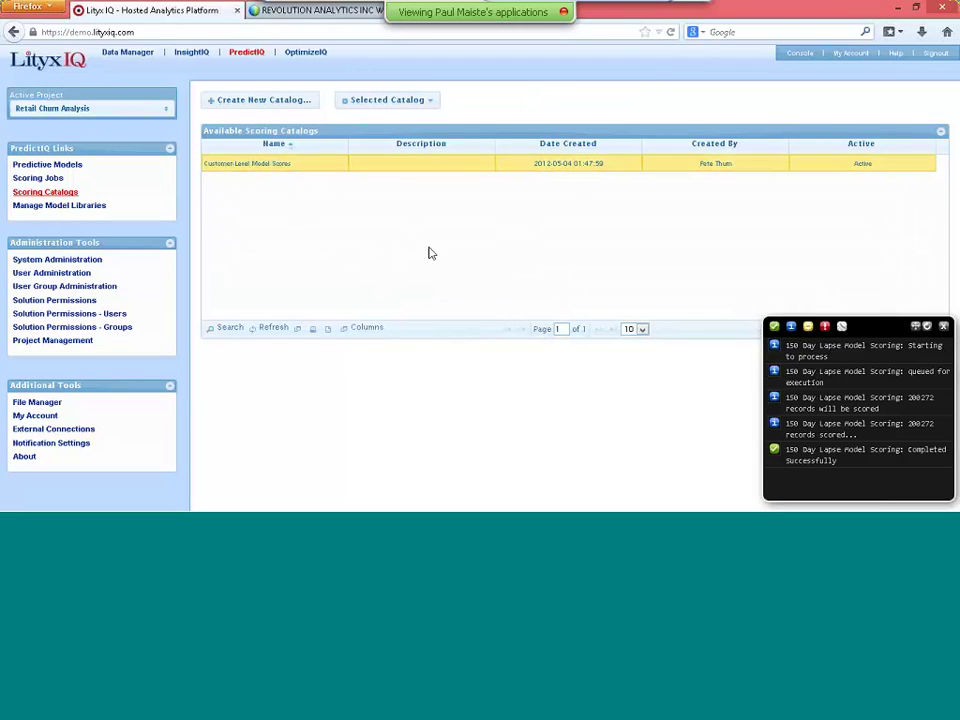
left_click(433, 101)
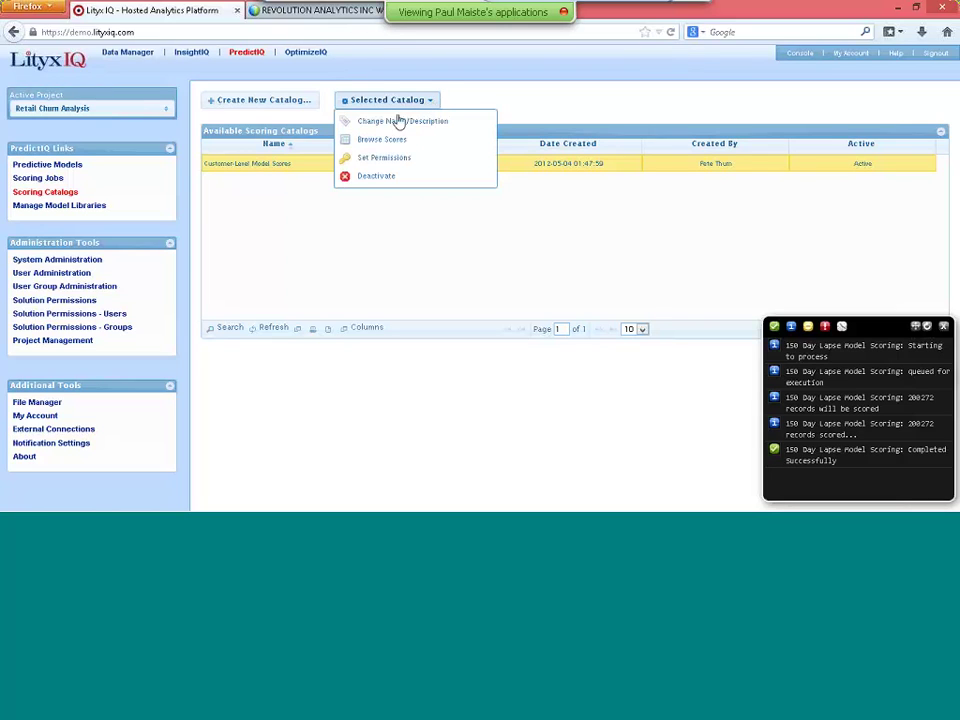
left_click(396, 143)
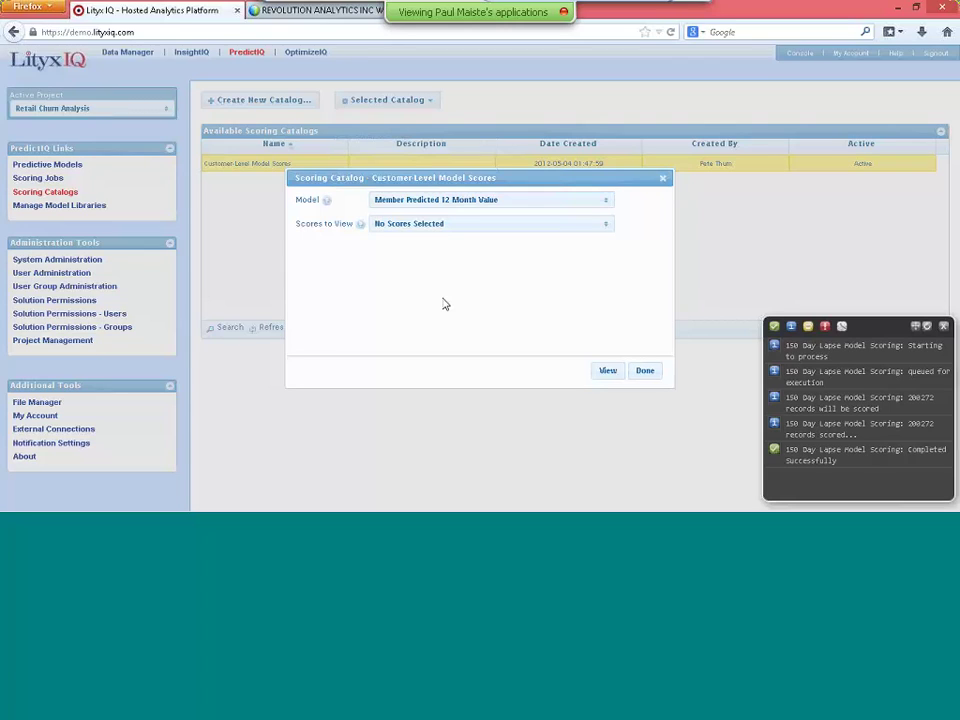
View per-customer 2.5.2 decile and rawscore results (2014-02-20) for the Predict 150 Day+ Lapse model
left_click(563, 203)
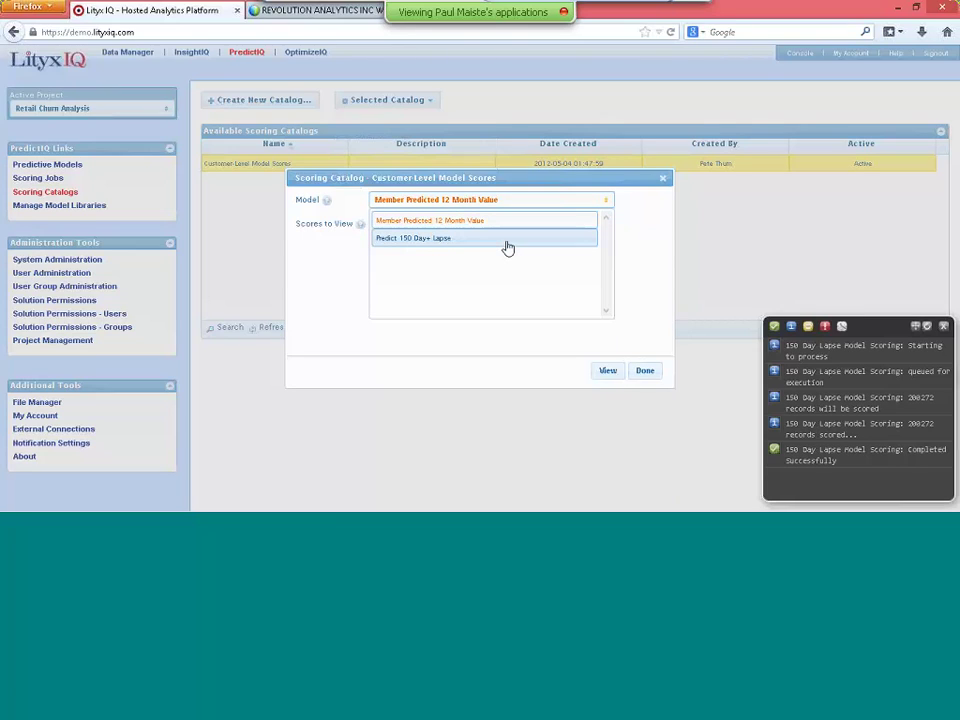
left_click(420, 249)
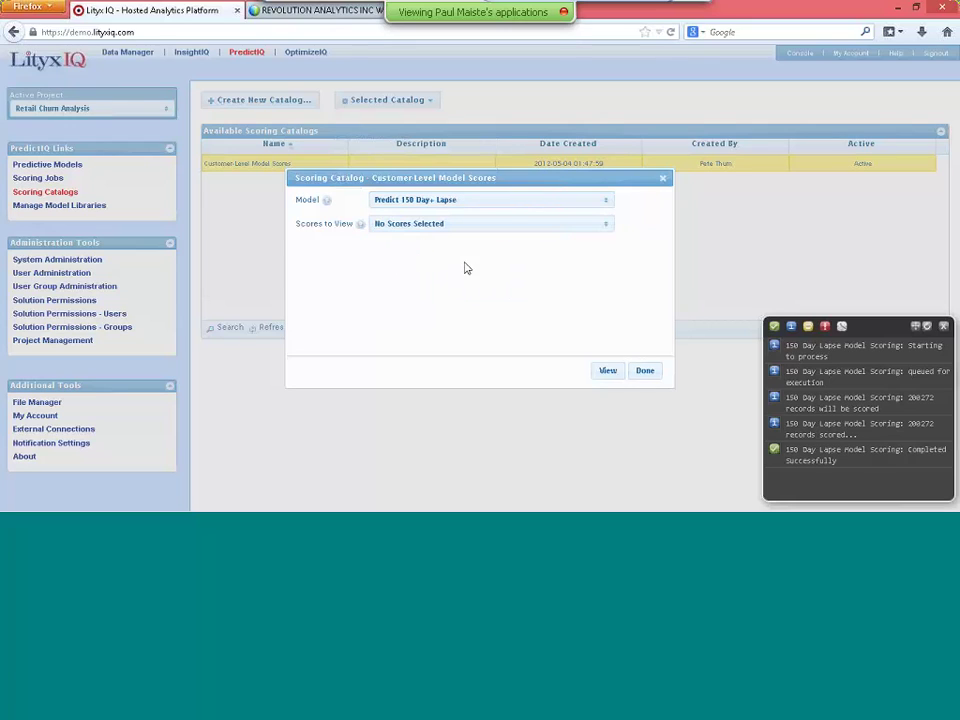
left_click(519, 224)
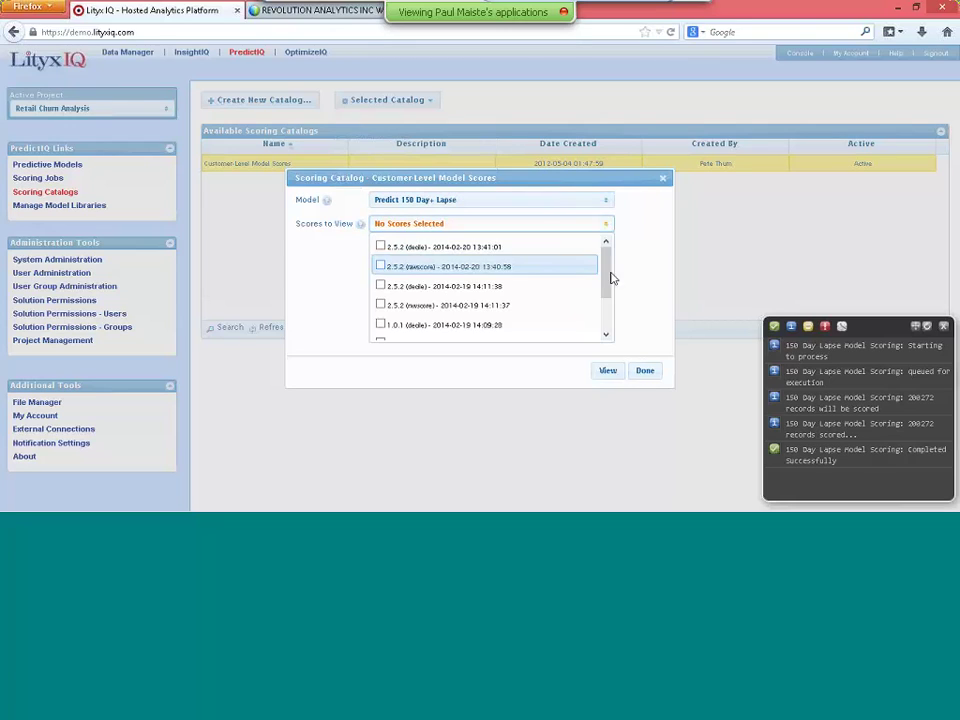
mouse_move(604, 257)
left_mouse_down()
mouse_move(607, 304)
mouse_move(606, 251)
left_mouse_up()
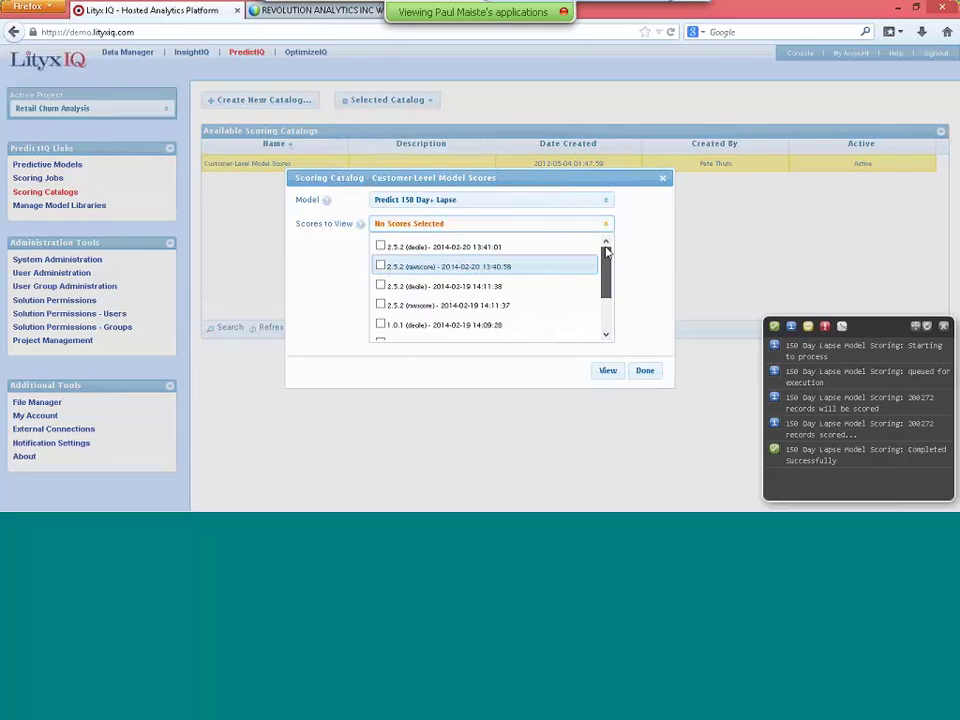
left_click(422, 246)
left_click(447, 267)
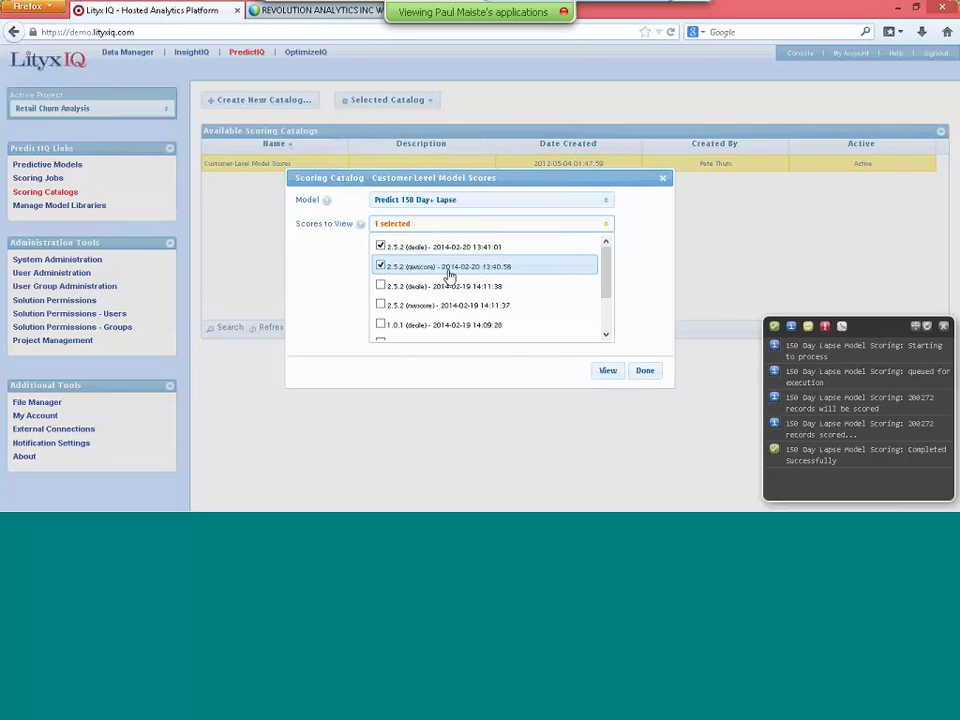
left_click(308, 284)
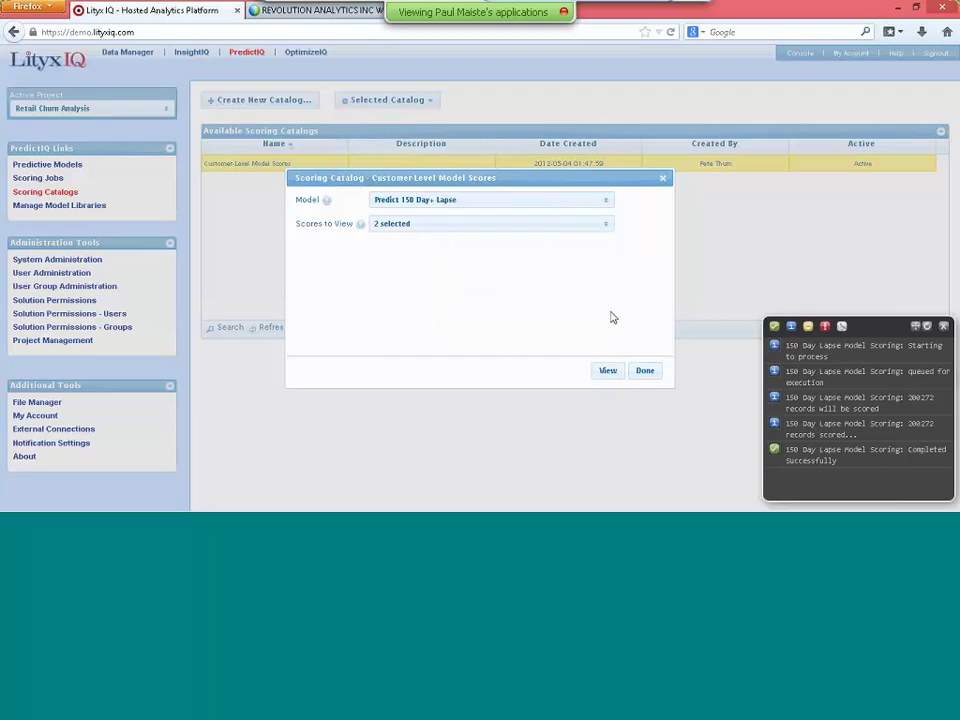
left_click(608, 371)
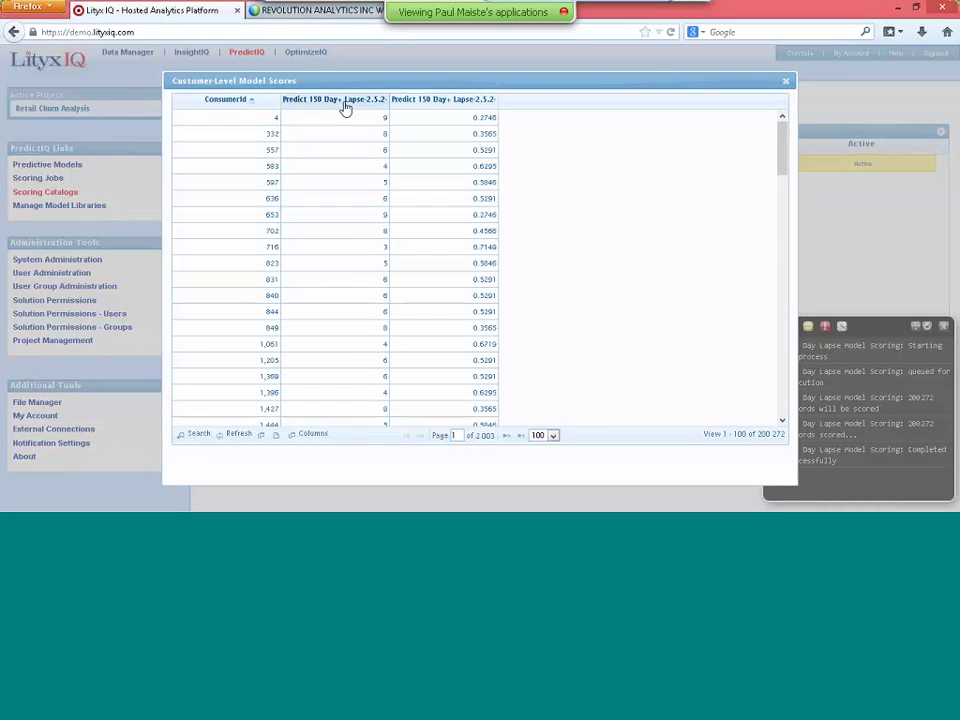
Sort customers by raw lapse score, highest first, then close the scores grid and catalog viewer
left_click(428, 107)
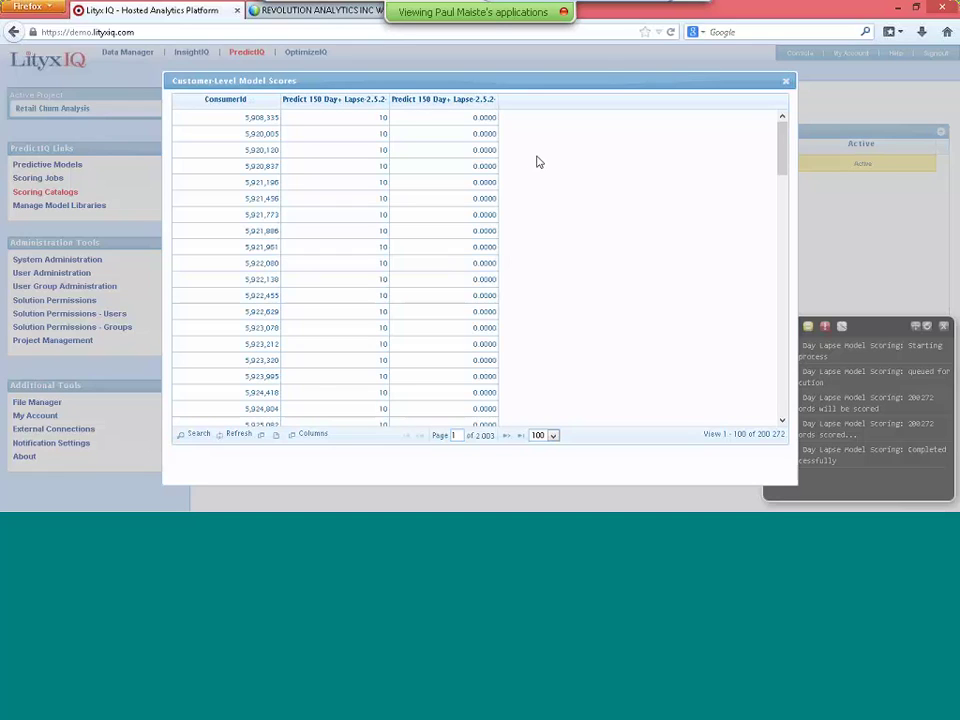
left_click(452, 105)
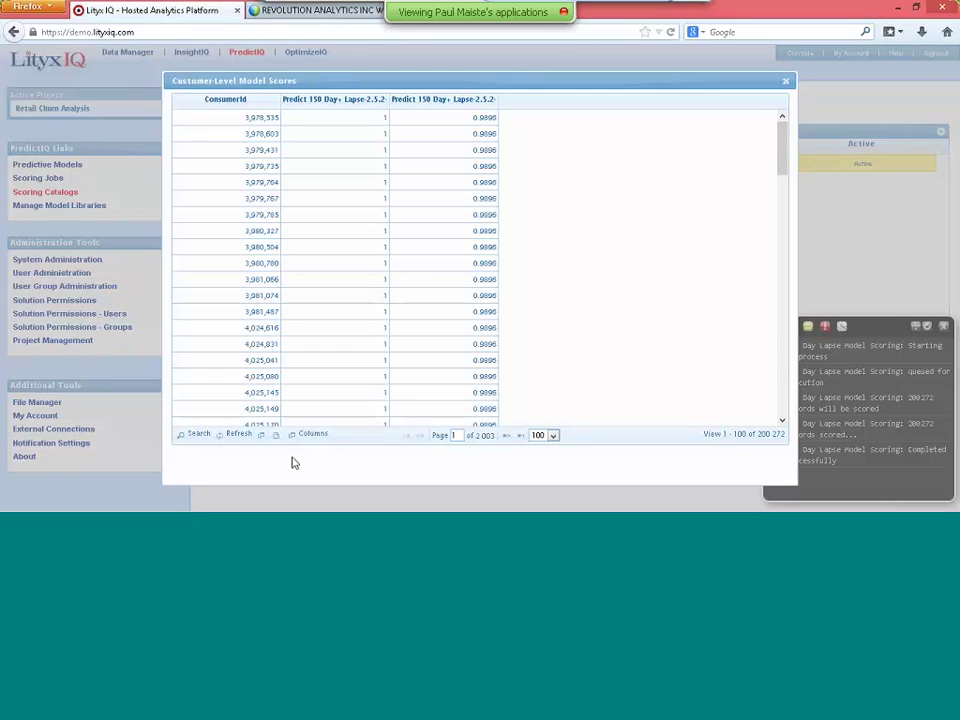
left_click(785, 81)
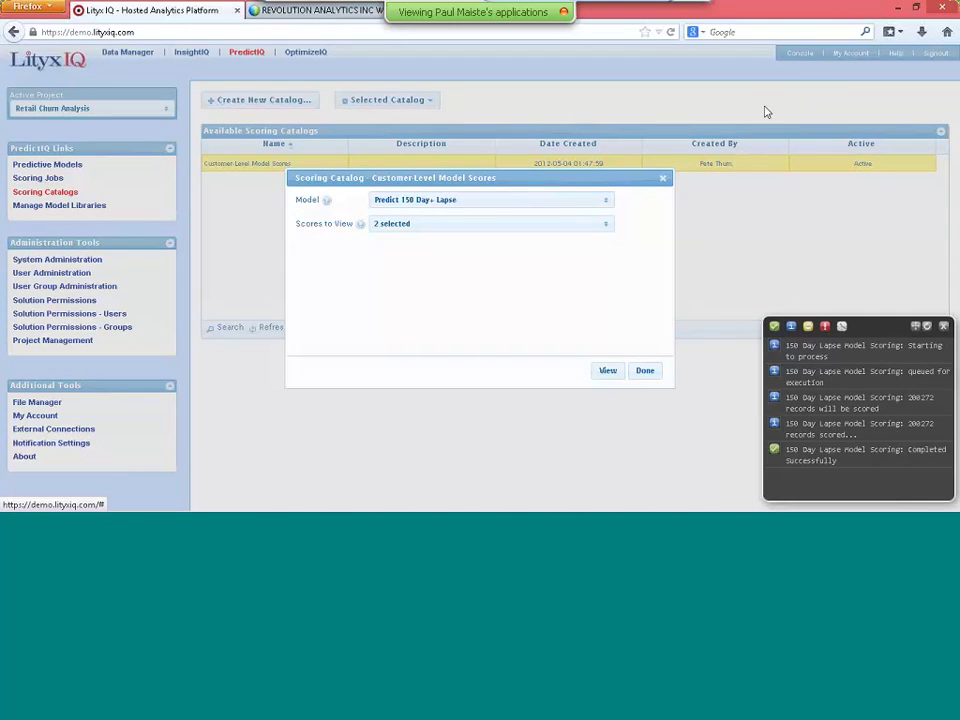
left_click(662, 178)
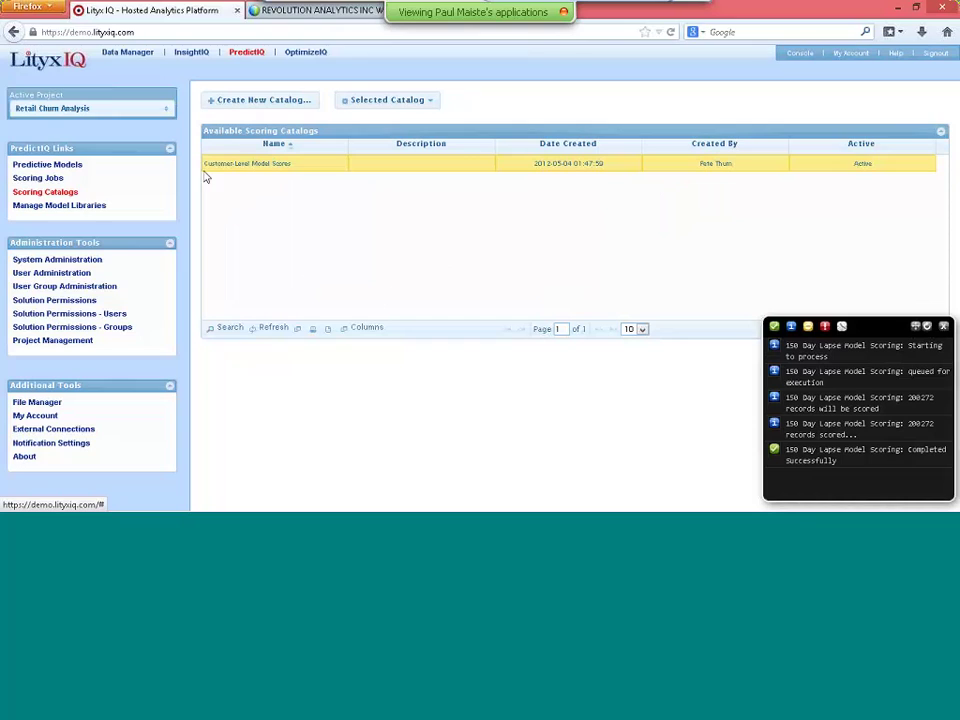